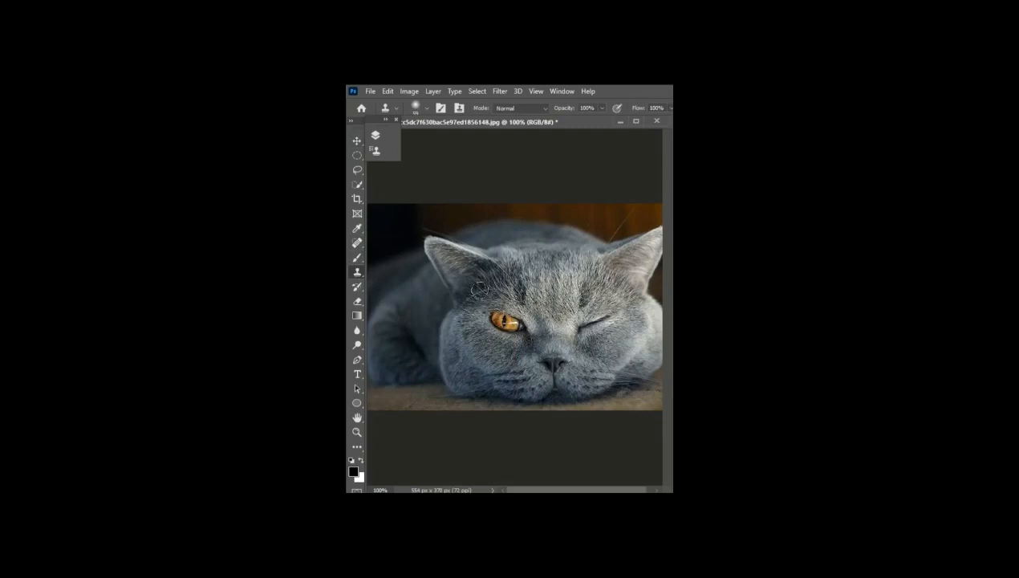
Step: Clone the cat's open eye over its closed eye using a horizontally flipped clone source, undoing the last stroke
{"action": "left_click", "coordinate": [376, 151]}
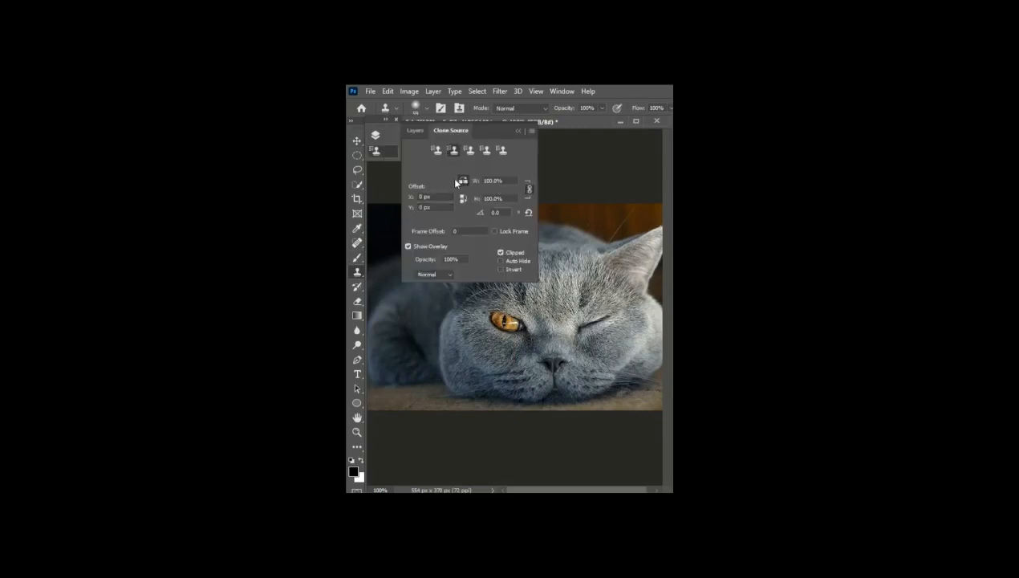
{"action": "left_click", "coordinate": [518, 131]}
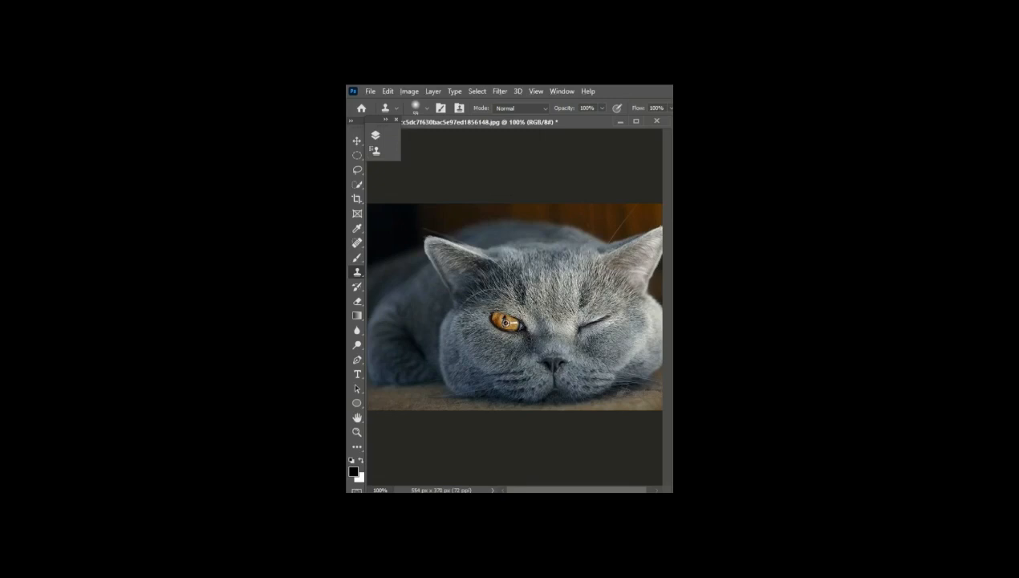
{"action": "mouse_move", "coordinate": [597, 325]}
{"action": "left_mouse_down"}
{"action": "mouse_move", "coordinate": [600, 314]}
{"action": "mouse_move", "coordinate": [590, 329]}
{"action": "left_mouse_up"}
{"action": "key", "text": "ctrl+z"}
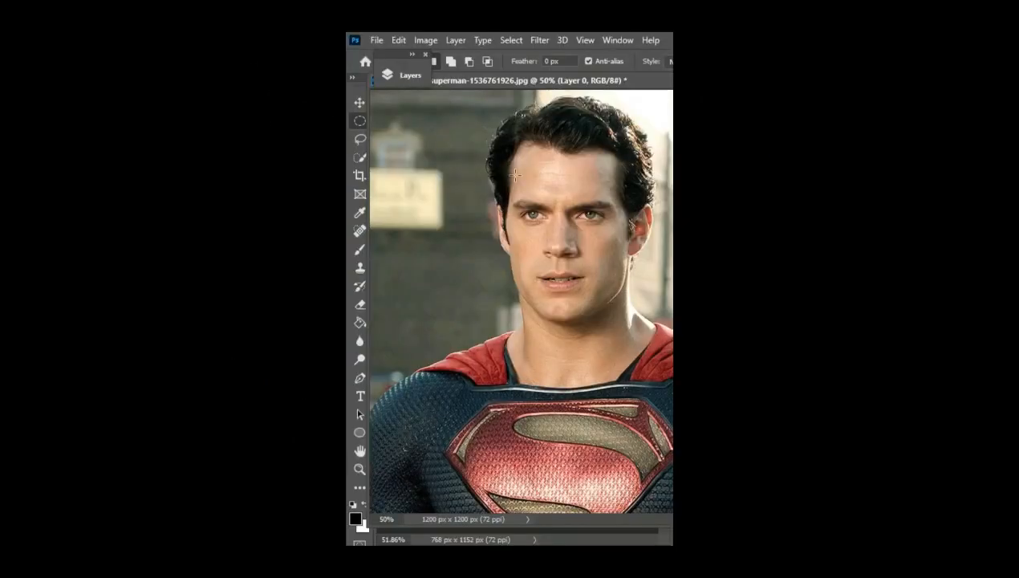
Step: Select the Superman face with an elliptical marquee and move it into the footballer's photo
{"action": "left_click_drag", "start_coordinate": [539, 202], "coordinate": [591, 265]}
{"action": "key", "text": "v"}
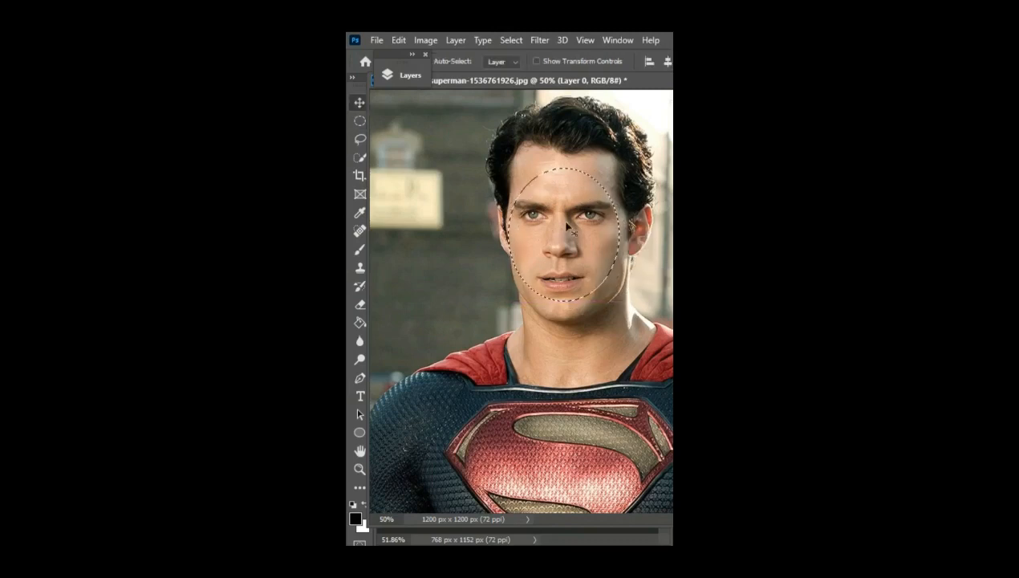
{"action": "left_click_drag", "start_coordinate": [568, 228], "coordinate": [552, 101]}
{"action": "left_click_drag", "start_coordinate": [552, 172], "coordinate": [519, 268]}
Step: Scale the pasted face to about 53.82% over the footballer's face and lower its layer opacity
{"action": "key", "text": "ctrl+t"}
{"action": "left_click_drag", "start_coordinate": [550, 302], "coordinate": [506, 229]}
{"action": "left_click_drag", "start_coordinate": [458, 190], "coordinate": [495, 230]}
{"action": "left_click", "coordinate": [403, 75]}
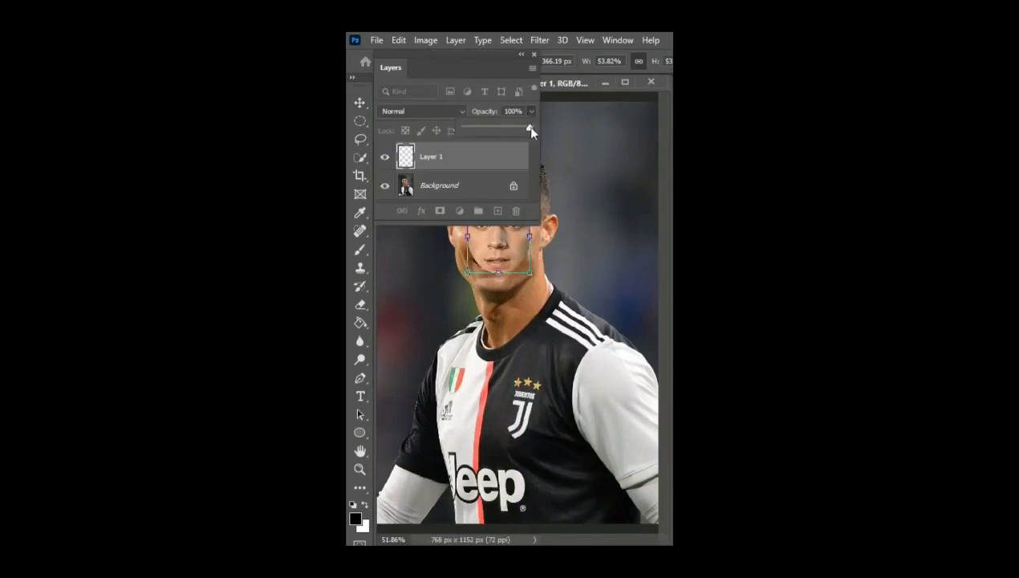
{"action": "left_click", "coordinate": [521, 54]}
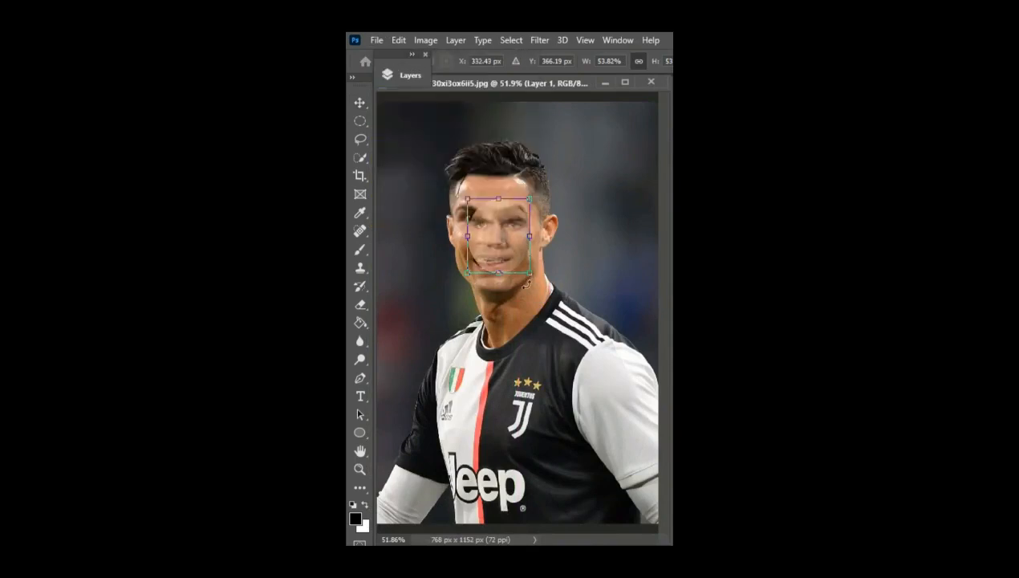
Step: Align the translucent face with the footballer's eyes and mouth, enlarge it to fit, and apply the transform
{"action": "scroll", "coordinate": [502, 264], "scroll_direction": "up", "scroll_amount": 4}
{"action": "left_click_drag", "start_coordinate": [496, 228], "coordinate": [477, 217]}
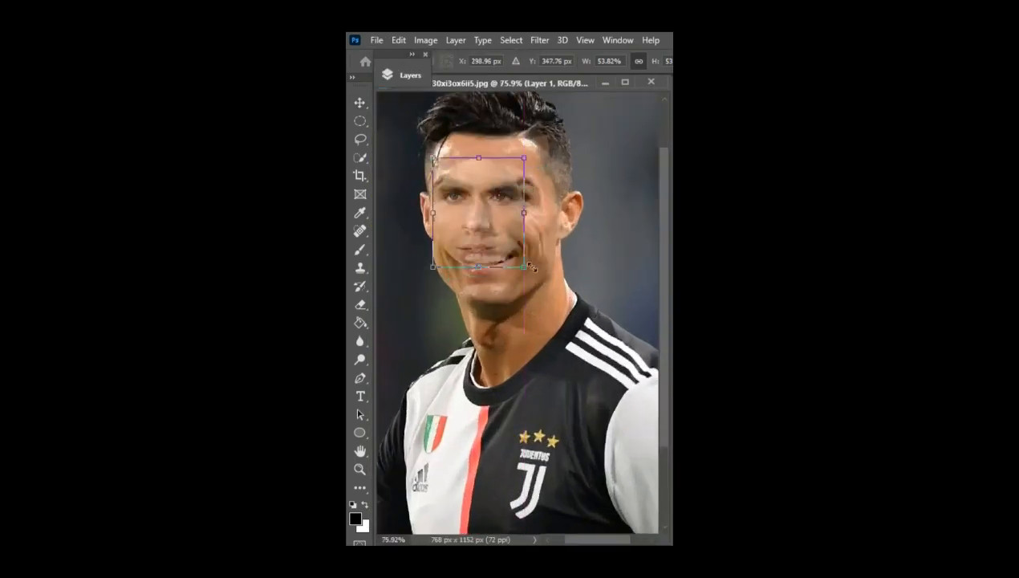
{"action": "left_click_drag", "start_coordinate": [527, 271], "coordinate": [548, 291]}
{"action": "left_click_drag", "start_coordinate": [514, 253], "coordinate": [509, 240]}
{"action": "left_click_drag", "start_coordinate": [540, 275], "coordinate": [534, 278]}
{"action": "key", "text": "Return"}
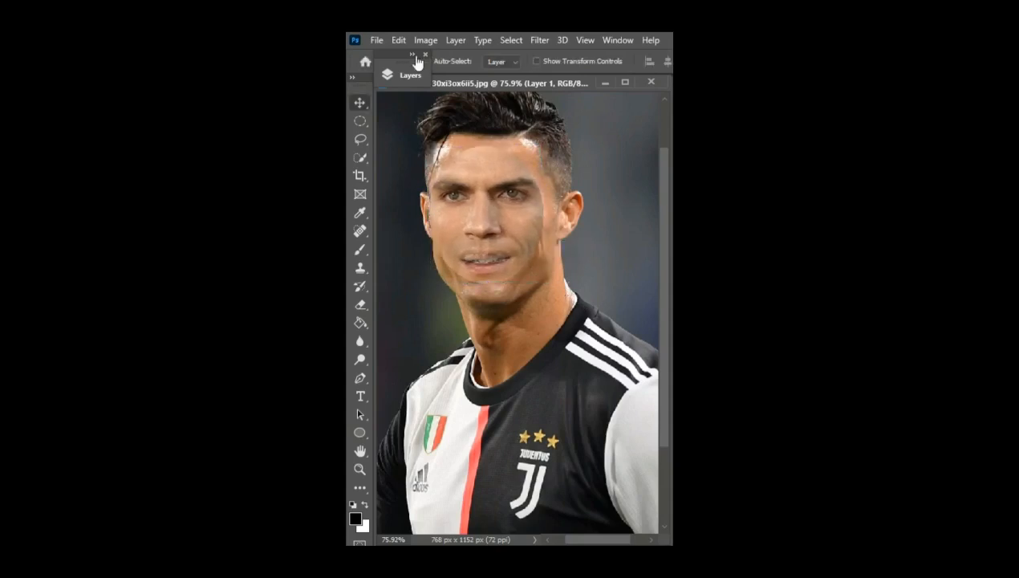
Step: Restore the opacity of Layer 1 to 100%
{"action": "left_click", "coordinate": [416, 58]}
{"action": "left_click_drag", "start_coordinate": [512, 130], "coordinate": [536, 130]}
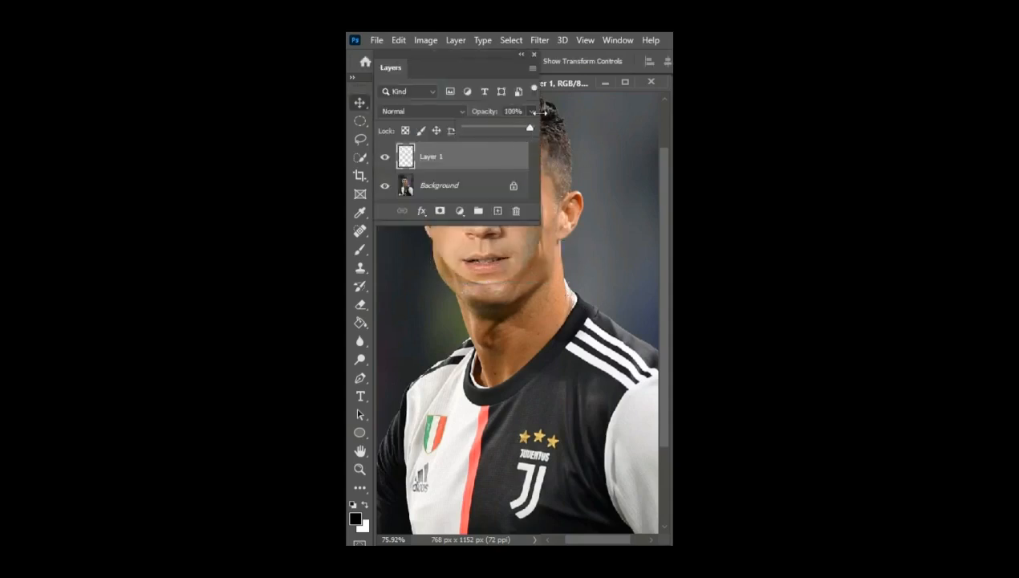
{"action": "left_click", "coordinate": [520, 56]}
Step: Load the outline of Layer 1 as a selection, make the Background layer active, and contract the selection
{"action": "left_click", "coordinate": [417, 58]}
{"action": "left_click", "coordinate": [439, 193]}
{"action": "left_click", "coordinate": [511, 40]}
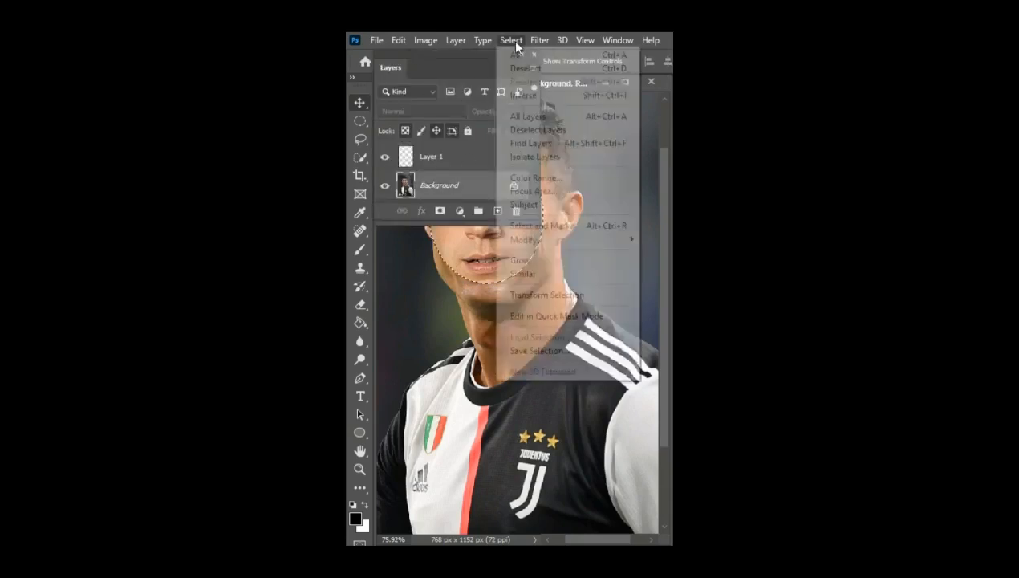
{"action": "mouse_move", "coordinate": [562, 240]}
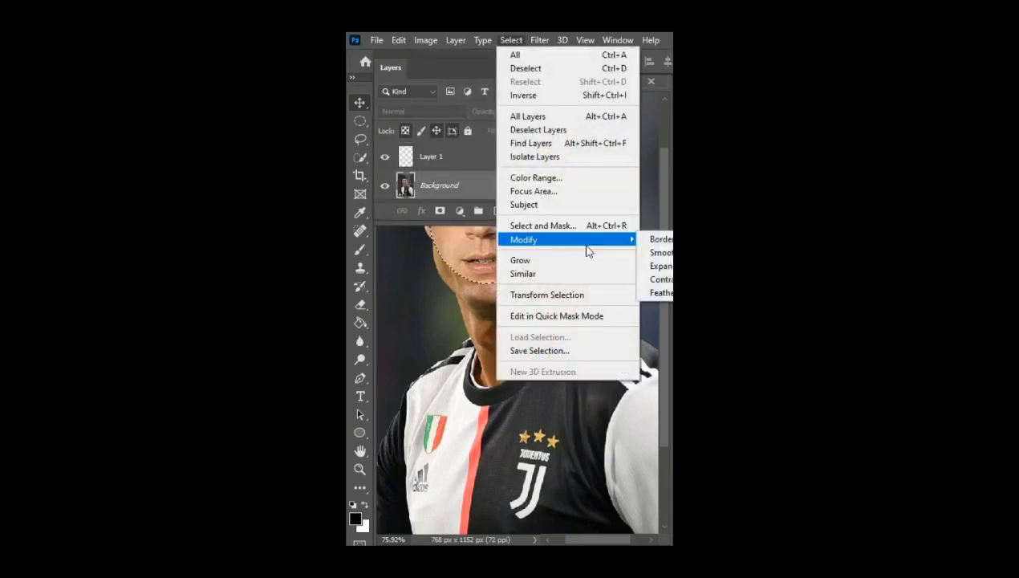
{"action": "left_click", "coordinate": [661, 279]}
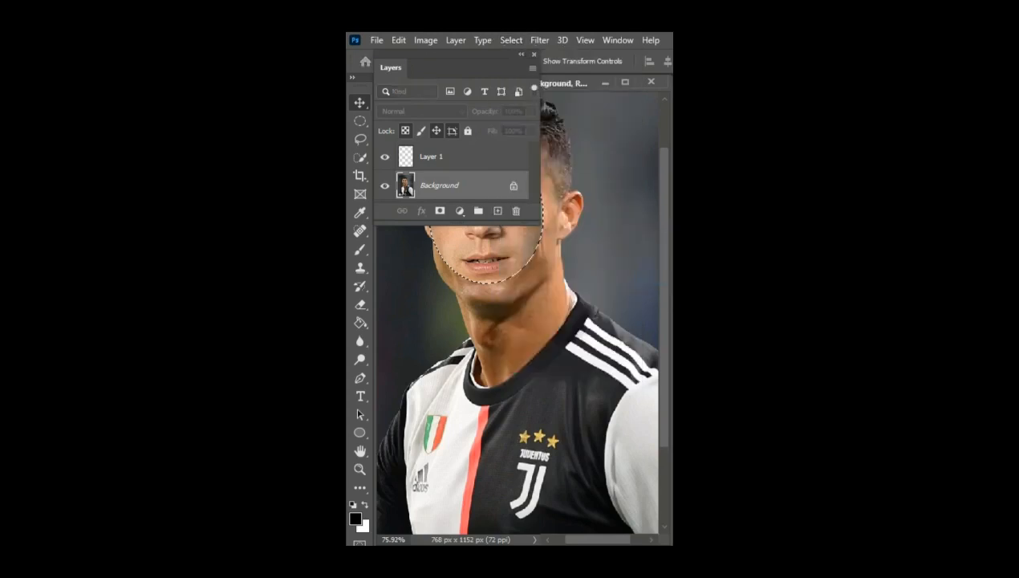
{"action": "left_click", "coordinate": [629, 290]}
Step: Unlock the Background layer and delete the selected face area from it, clearing the selection
{"action": "left_click", "coordinate": [514, 188]}
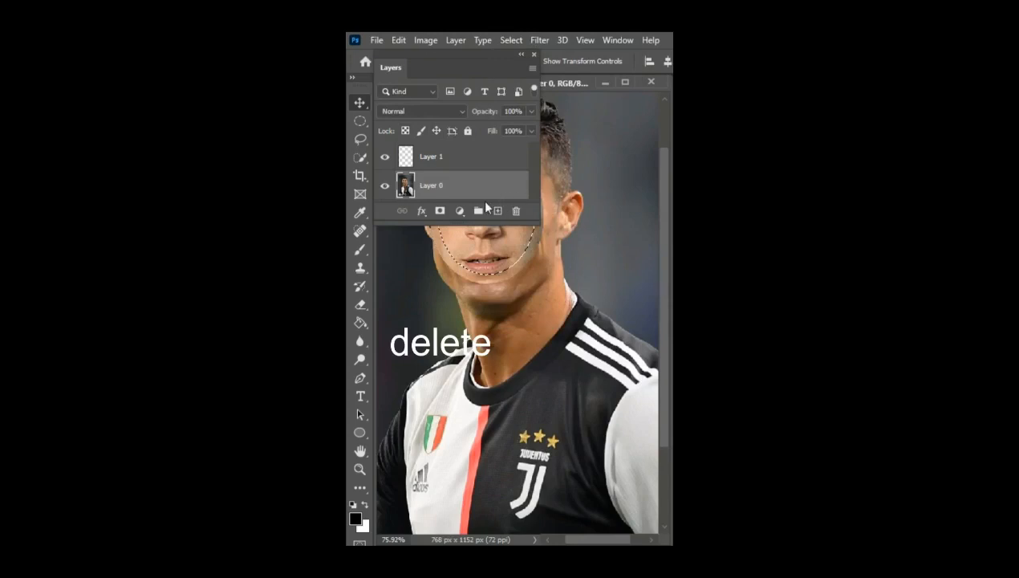
{"action": "left_click", "coordinate": [450, 166]}
{"action": "left_click", "coordinate": [360, 120]}
{"action": "left_click", "coordinate": [446, 283]}
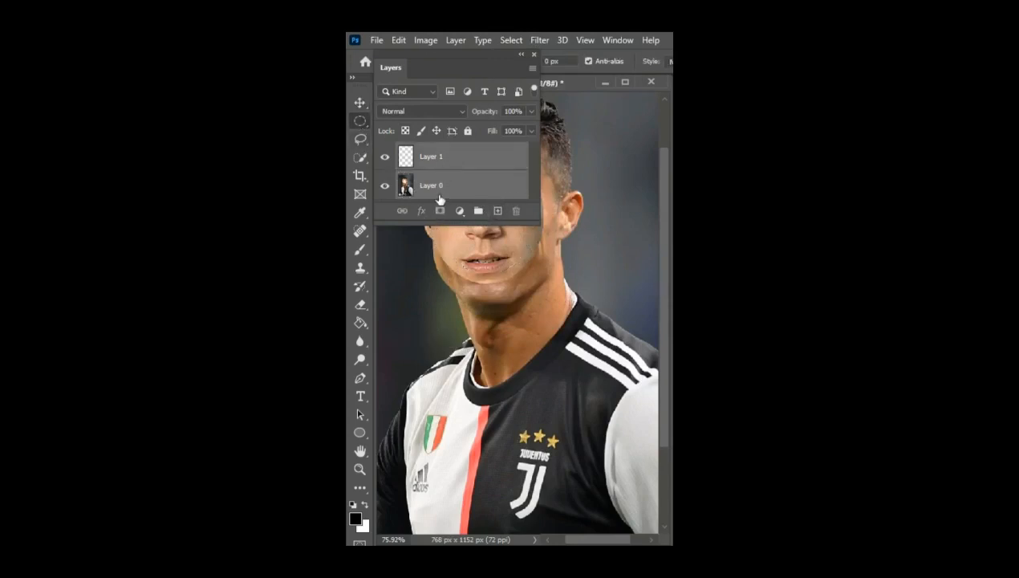
Step: Auto-blend Layer 1 and Layer 0 as a Panorama with Seamless Tones and Colors and Content Aware Fill Transparent Areas enabled
{"action": "left_click", "coordinate": [399, 40]}
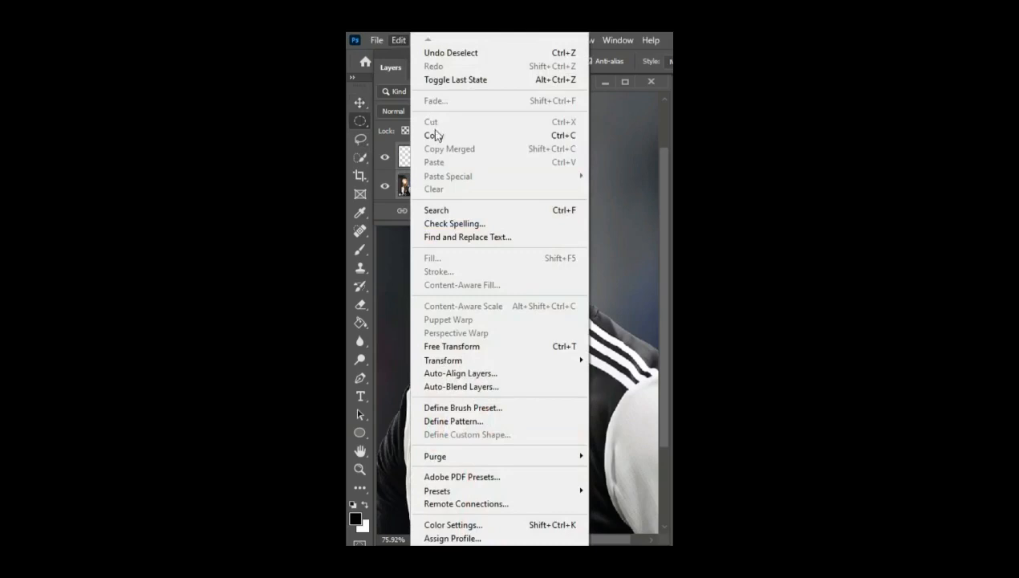
{"action": "left_click", "coordinate": [484, 387]}
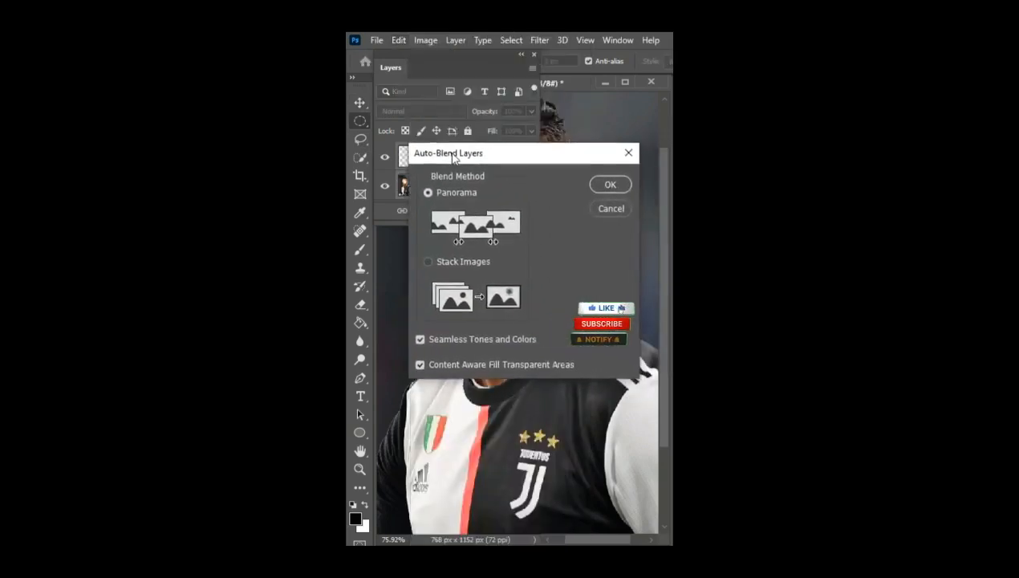
{"action": "left_click", "coordinate": [608, 182]}
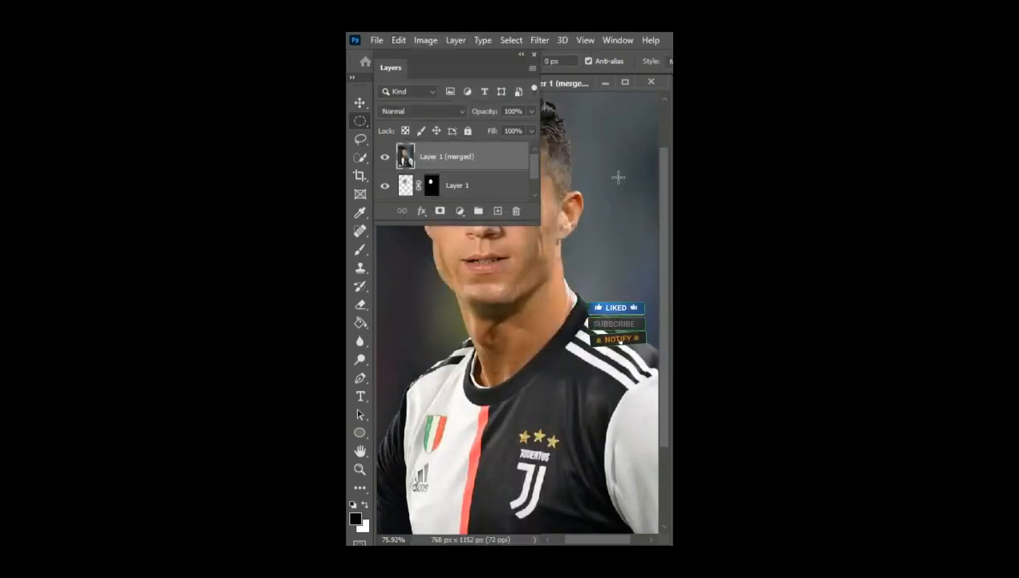
{"action": "left_click", "coordinate": [520, 56]}
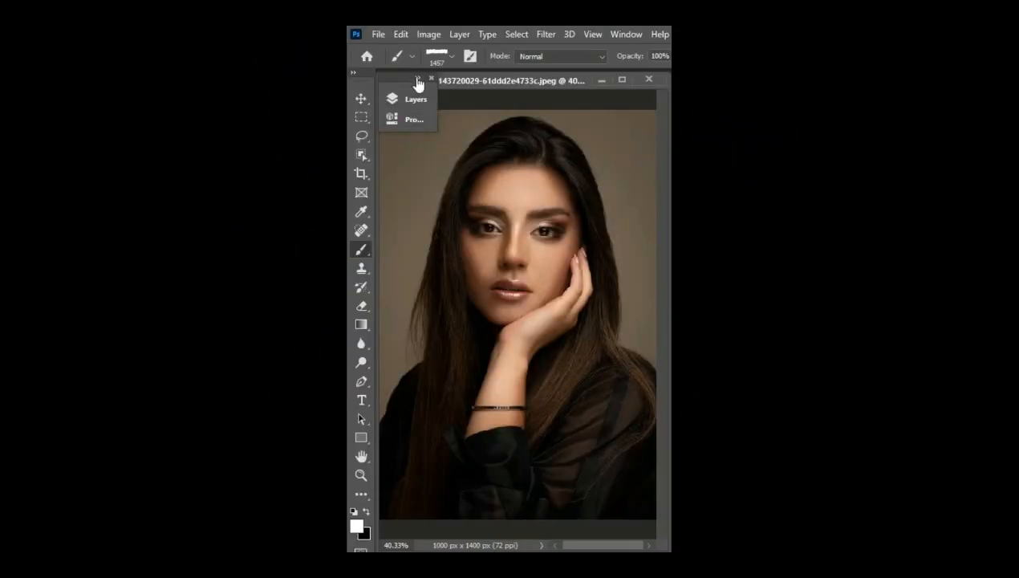
Step: Add a new layer to the long-haired woman's portrait and stamp a white torn-paper strip across her eyes
{"action": "left_click", "coordinate": [417, 79]}
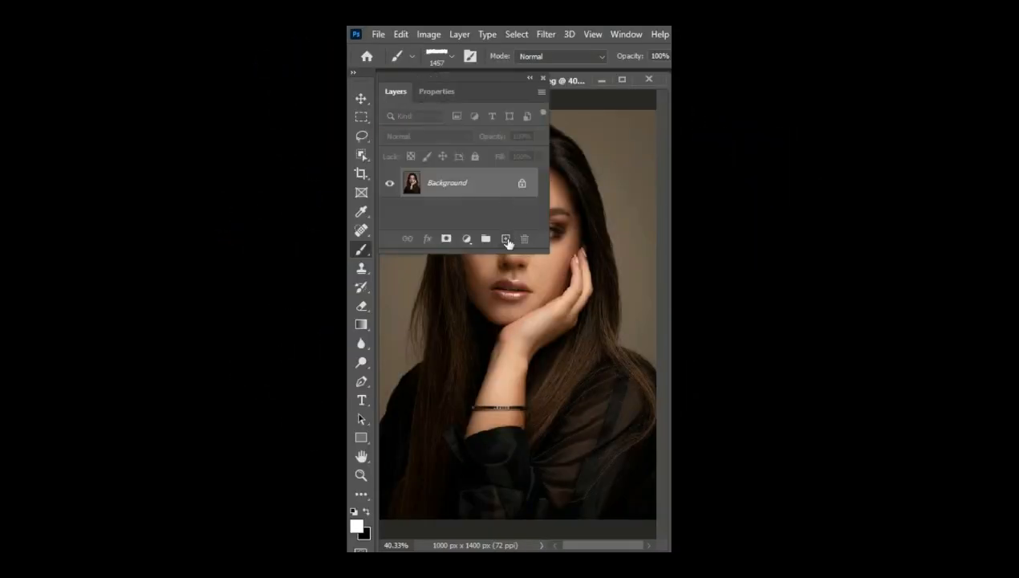
{"action": "left_click", "coordinate": [506, 240]}
{"action": "left_click", "coordinate": [526, 80]}
{"action": "left_click", "coordinate": [519, 222]}
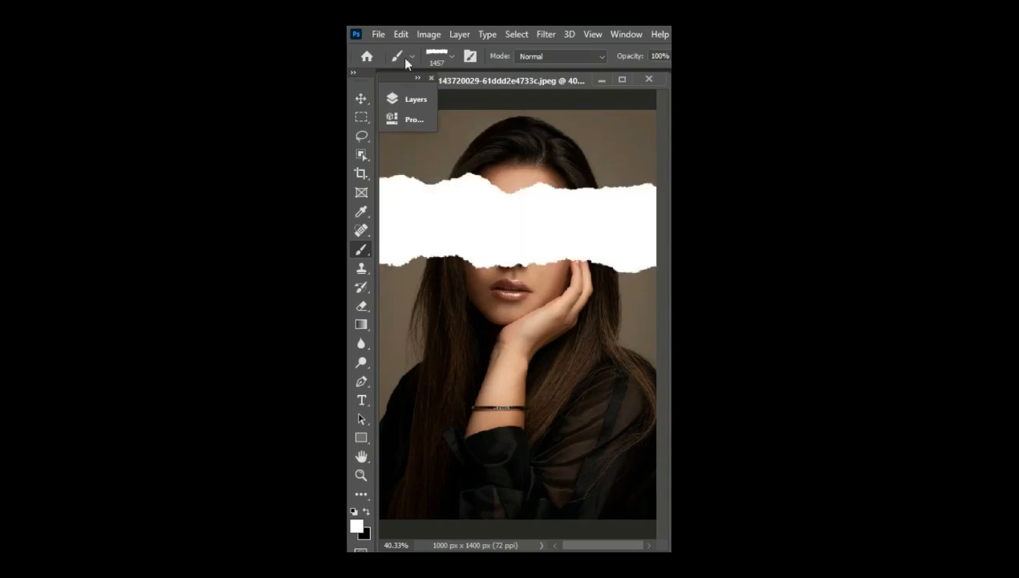
Step: Duplicate the Background layer above the torn-paper layer and clip the copy to the strip
{"action": "left_click", "coordinate": [402, 81]}
{"action": "mouse_move", "coordinate": [463, 220]}
{"action": "left_mouse_down"}
{"action": "mouse_move", "coordinate": [479, 217]}
{"action": "mouse_move", "coordinate": [505, 241]}
{"action": "left_mouse_up"}
{"action": "key", "text": "ctrl+alt+g"}
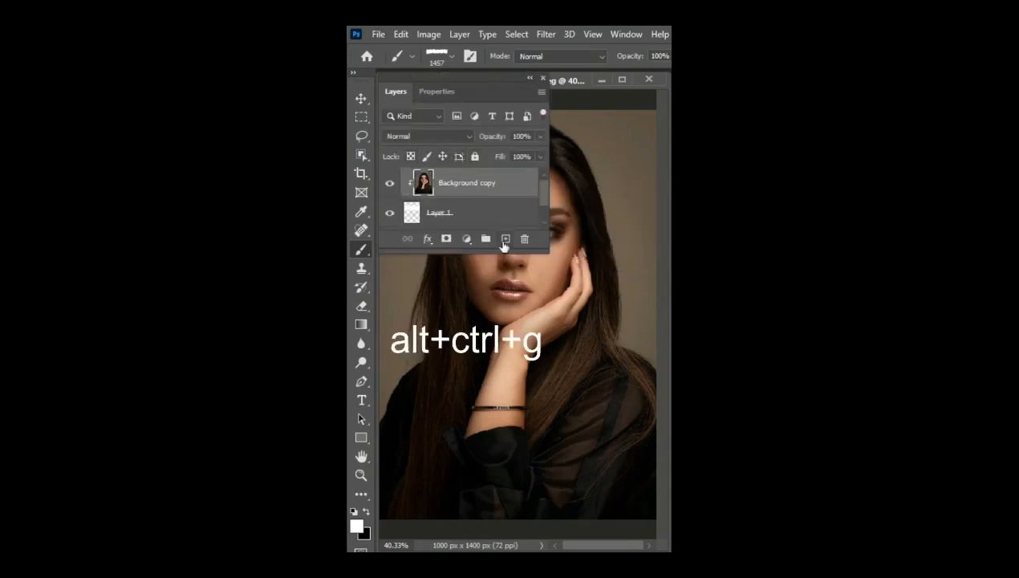
Step: Add a Hue/Saturation adjustment that turns the portrait copy grey, and clip it to the torn-paper strip
{"action": "left_click", "coordinate": [466, 238]}
{"action": "left_click", "coordinate": [504, 370]}
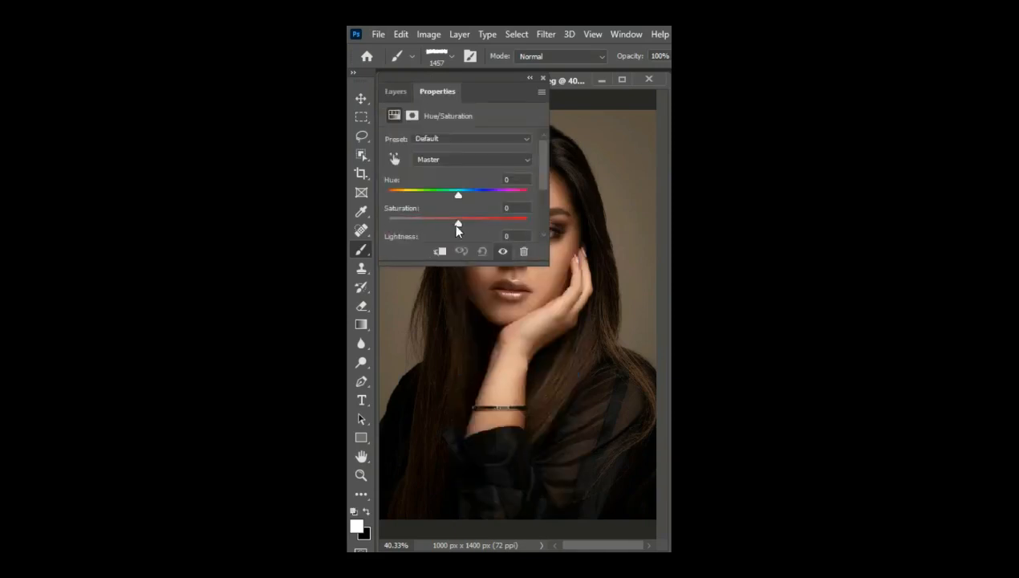
{"action": "left_click", "coordinate": [394, 92]}
{"action": "key", "text": "ctrl+alt+g"}
Step: Add a new empty layer above the Hue/Saturation adjustment and clip it to the torn-paper strip
{"action": "left_click", "coordinate": [504, 238]}
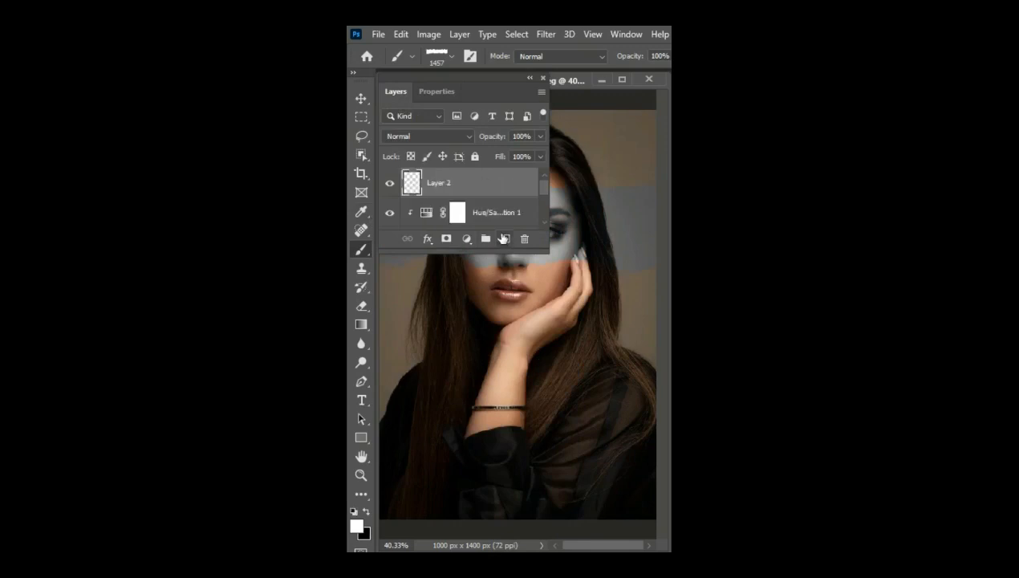
{"action": "key", "text": "ctrl+alt+g"}
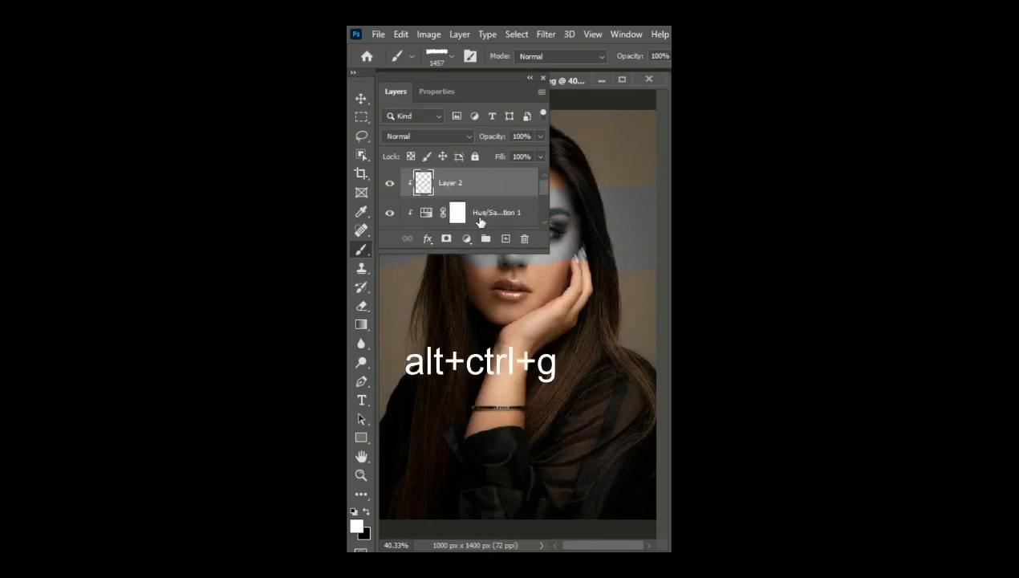
{"action": "left_click", "coordinate": [530, 80]}
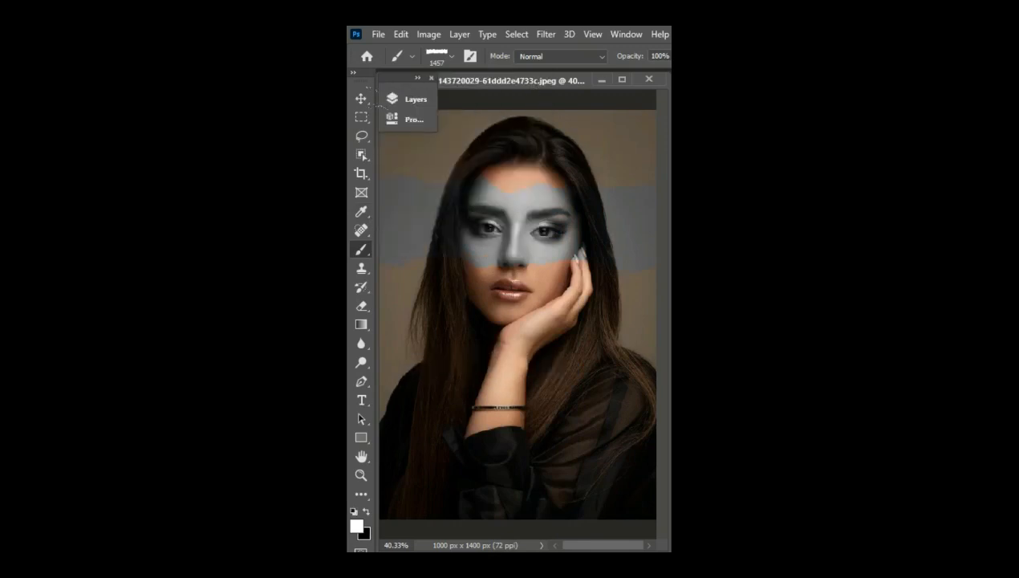
Step: Set the torn-paper brush size to 495 px and stamp white paper edging along the lower border of the grey strip
{"action": "left_click", "coordinate": [454, 57]}
{"action": "left_click_drag", "start_coordinate": [513, 101], "coordinate": [509, 101]}
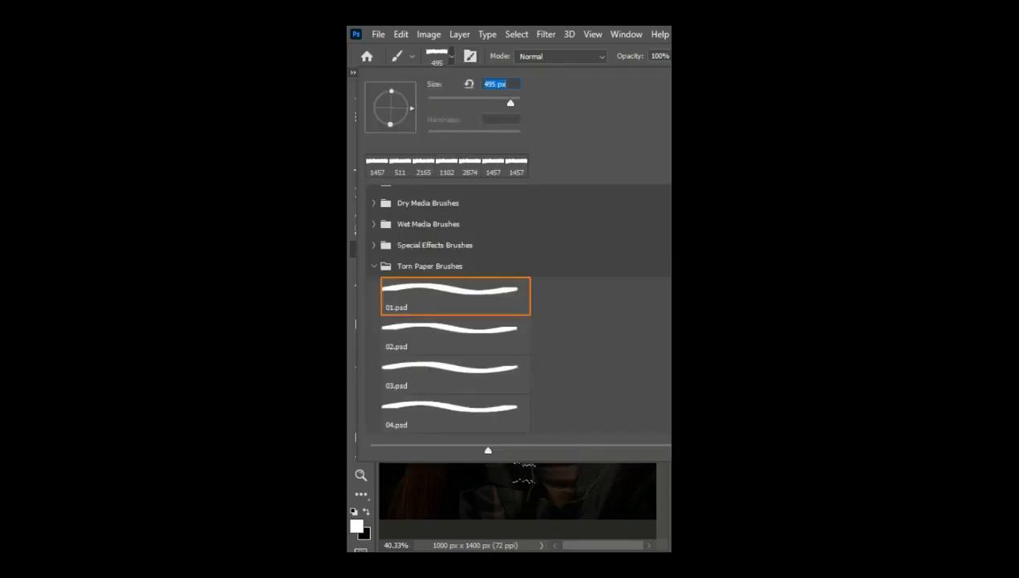
{"action": "left_click", "coordinate": [521, 471]}
{"action": "left_click", "coordinate": [607, 271]}
{"action": "left_click", "coordinate": [452, 266]}
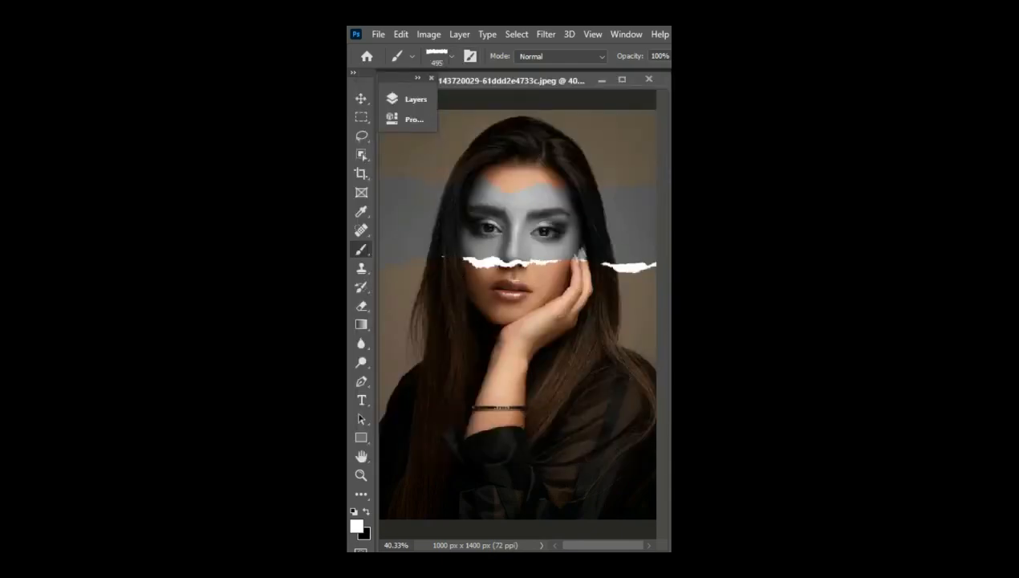
{"action": "left_click", "coordinate": [392, 267]}
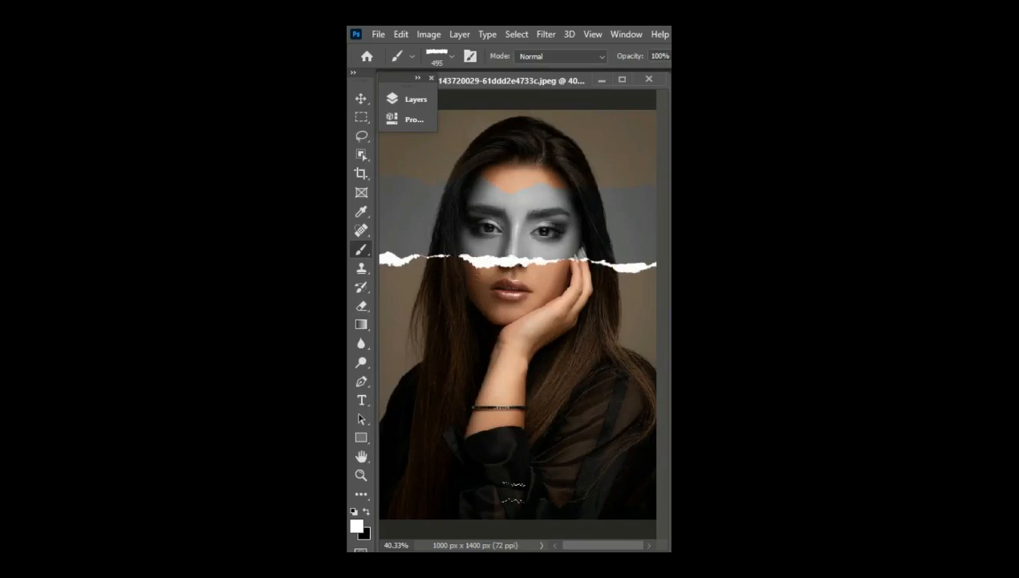
{"action": "left_click", "coordinate": [413, 178]}
{"action": "left_click", "coordinate": [478, 180]}
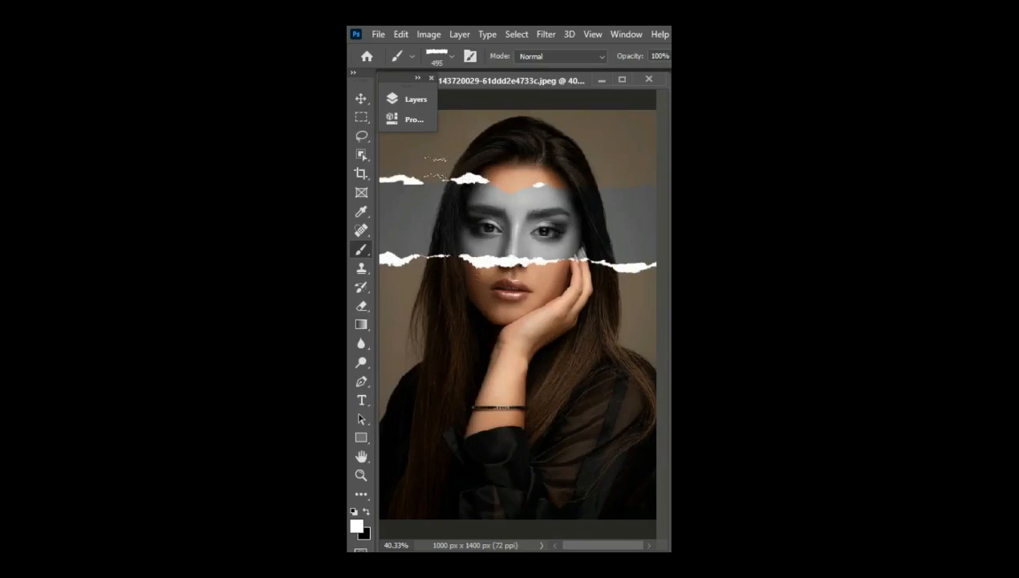
{"action": "left_click", "coordinate": [480, 180]}
{"action": "key", "text": "ctrl+z"}
{"action": "key", "text": "ctrl+z"}
{"action": "key", "text": "ctrl+z"}
Step: Stamp white torn-paper edging along the whole upper border of the grey strip with the 495 px brush
{"action": "left_click", "coordinate": [418, 181]}
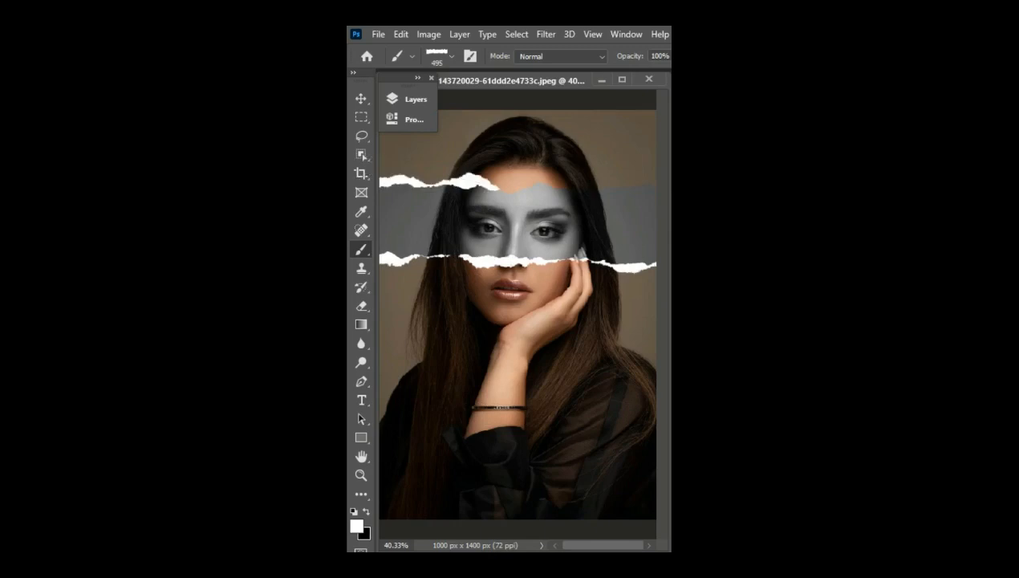
{"action": "left_click", "coordinate": [597, 189]}
{"action": "left_click", "coordinate": [530, 189]}
{"action": "key", "text": "ctrl+z"}
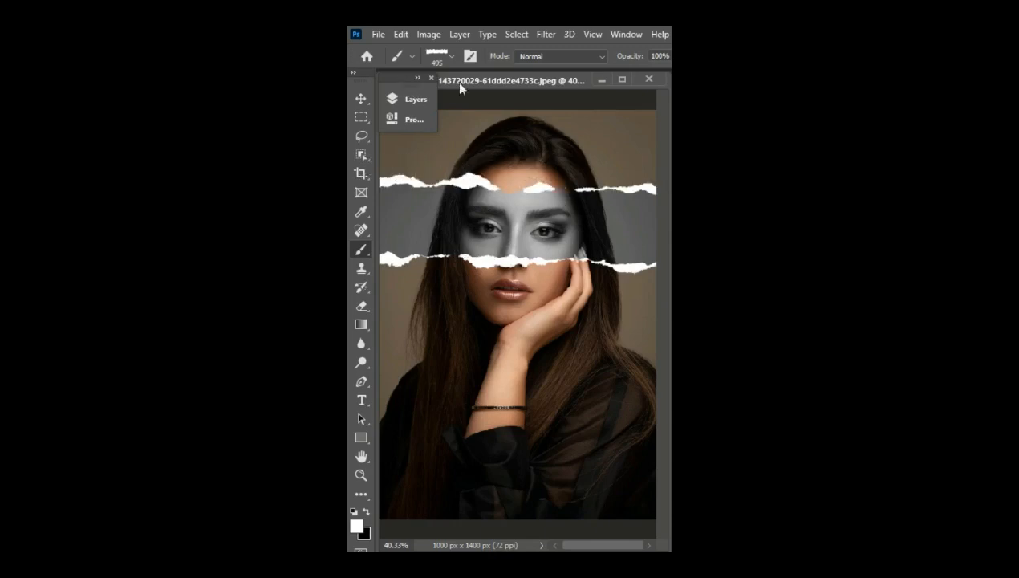
{"action": "left_click", "coordinate": [452, 56]}
{"action": "key", "text": "Return"}
{"action": "left_click", "coordinate": [493, 189]}
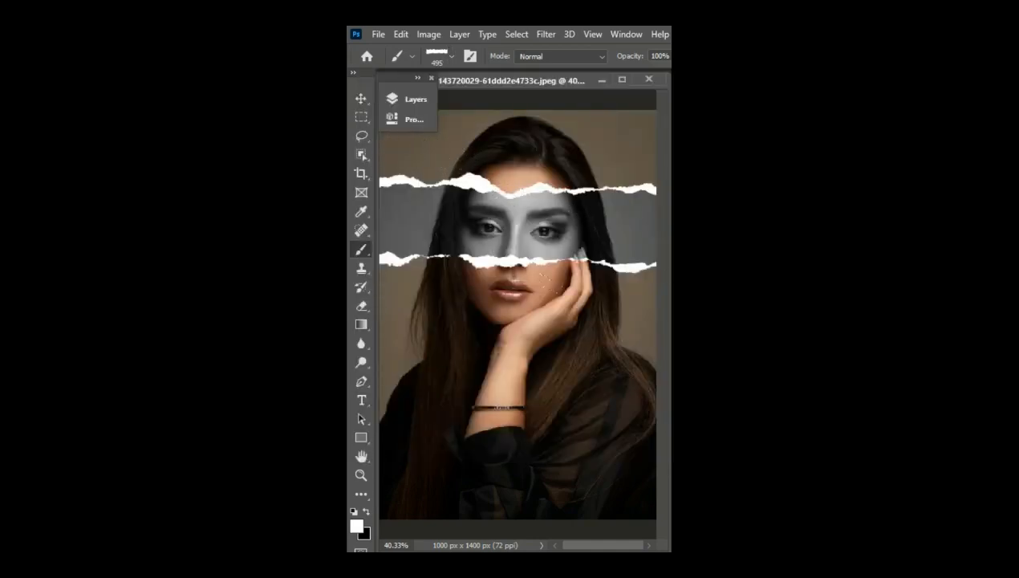
Step: Enable the Outer Glow effect in the torn-paper layer's style
{"action": "left_click", "coordinate": [414, 98]}
{"action": "double_click", "coordinate": [494, 183]}
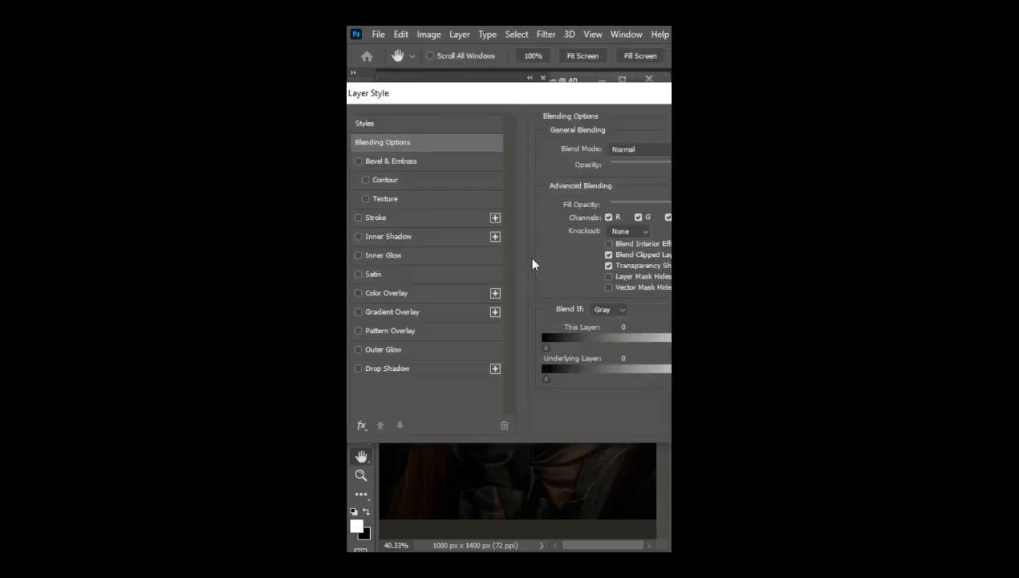
{"action": "left_click", "coordinate": [358, 350]}
{"action": "left_click", "coordinate": [438, 344]}
{"action": "left_click_drag", "start_coordinate": [610, 107], "coordinate": [594, 306]}
{"action": "left_click", "coordinate": [530, 80]}
{"action": "mouse_move", "coordinate": [596, 428]}
{"action": "left_mouse_down"}
{"action": "mouse_move", "coordinate": [585, 428]}
{"action": "mouse_move", "coordinate": [593, 444]}
{"action": "left_mouse_up"}
{"action": "left_click_drag", "start_coordinate": [585, 261], "coordinate": [398, 269]}
{"action": "left_click", "coordinate": [632, 295]}
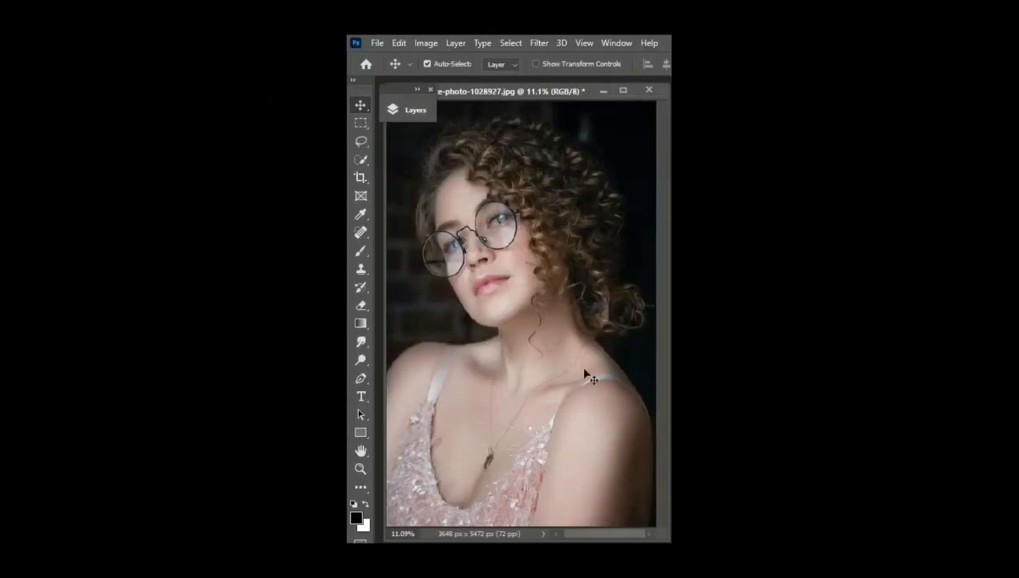
Step: Select both lenses of the woman's glasses with the Quick Selection tool and add a new empty layer
{"action": "left_click", "coordinate": [363, 163]}
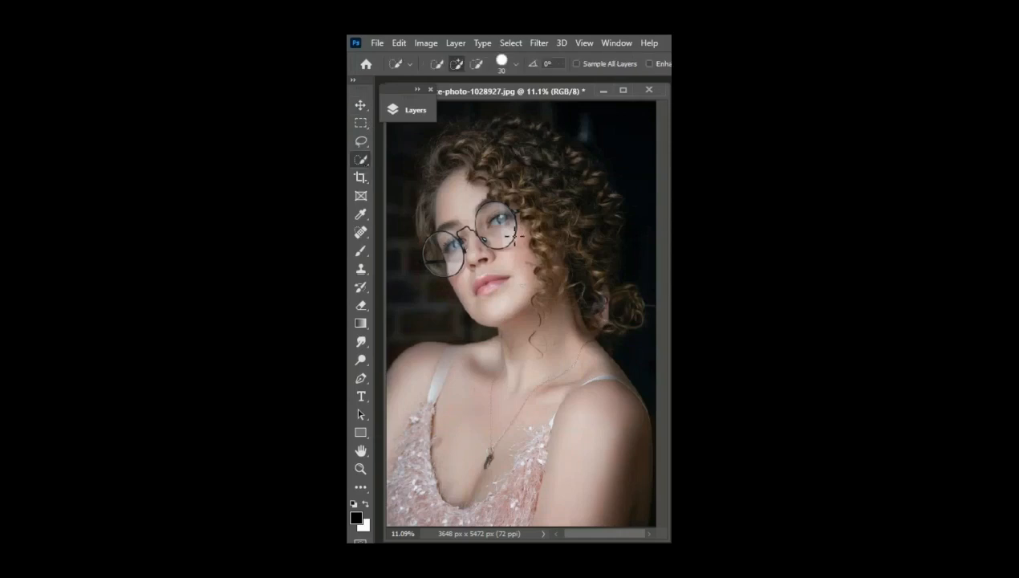
{"action": "mouse_move", "coordinate": [511, 234]}
{"action": "left_mouse_down"}
{"action": "mouse_move", "coordinate": [492, 231]}
{"action": "mouse_move", "coordinate": [501, 231]}
{"action": "left_mouse_up"}
{"action": "left_click", "coordinate": [444, 258]}
{"action": "left_click", "coordinate": [413, 109]}
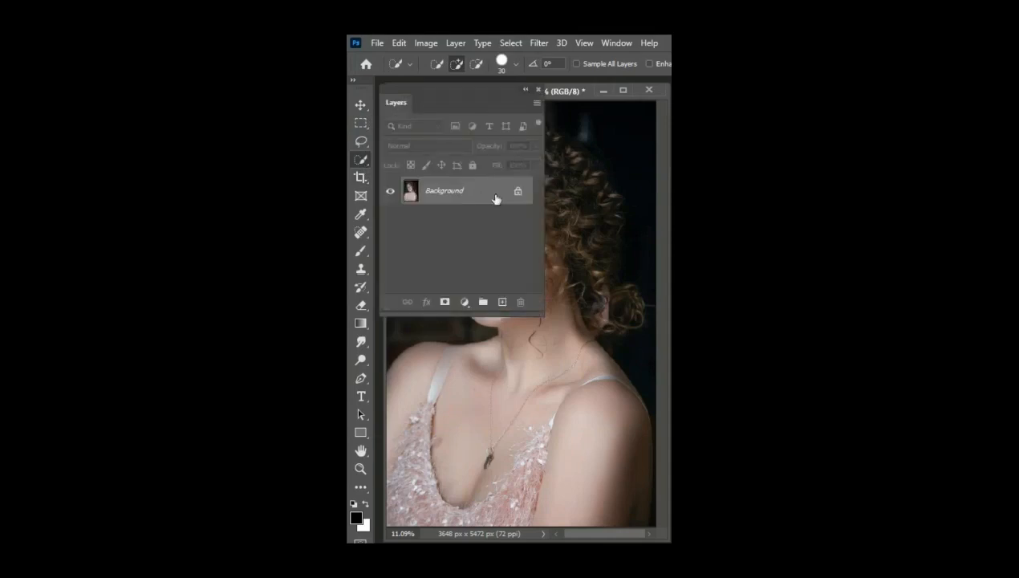
{"action": "left_click", "coordinate": [501, 302]}
Step: Set the starting colour stop of a custom linear gradient to blue, 0066ff
{"action": "left_click", "coordinate": [361, 325]}
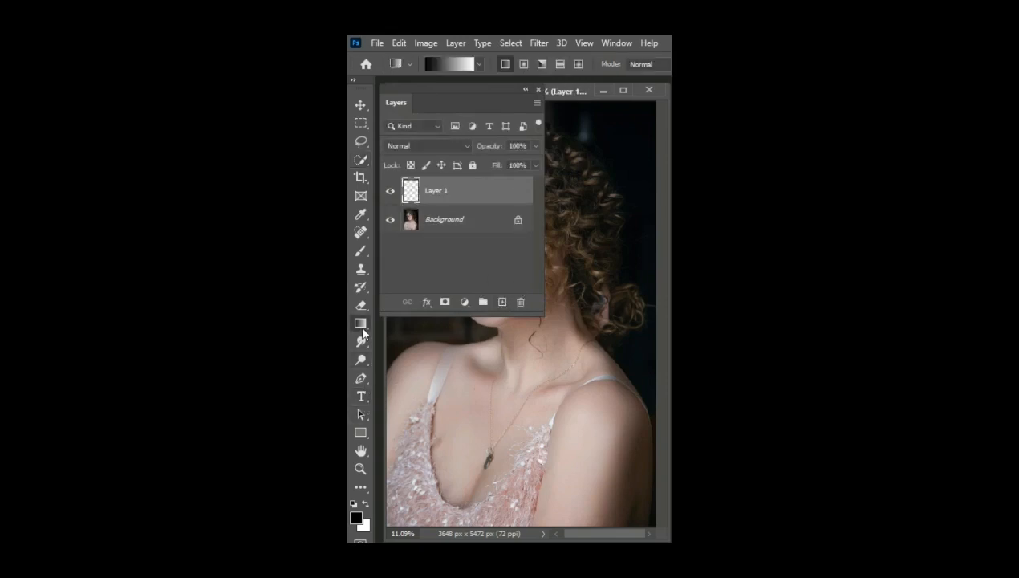
{"action": "left_click", "coordinate": [432, 69]}
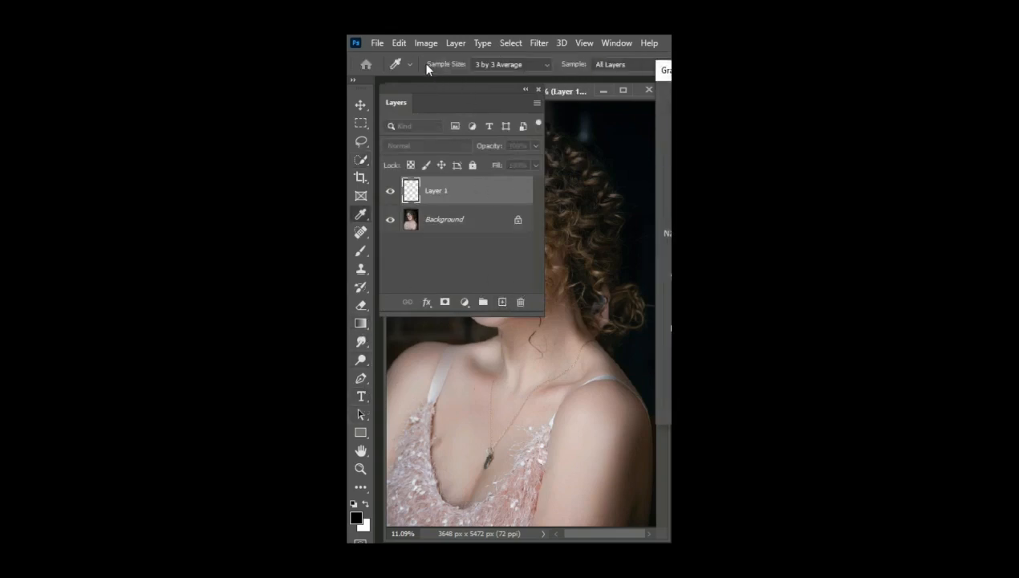
{"action": "left_click_drag", "start_coordinate": [638, 106], "coordinate": [538, 96]}
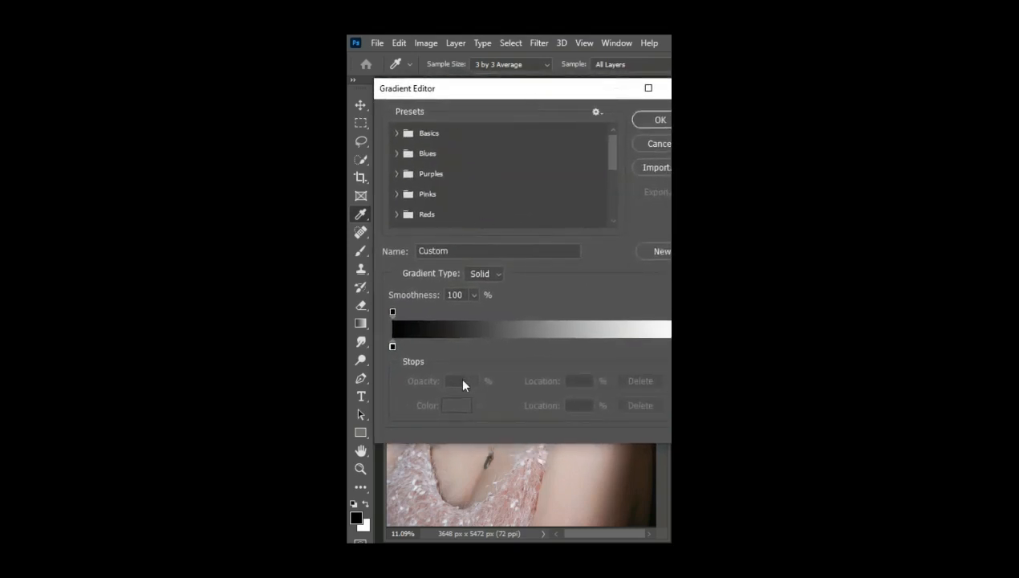
{"action": "double_click", "coordinate": [392, 346]}
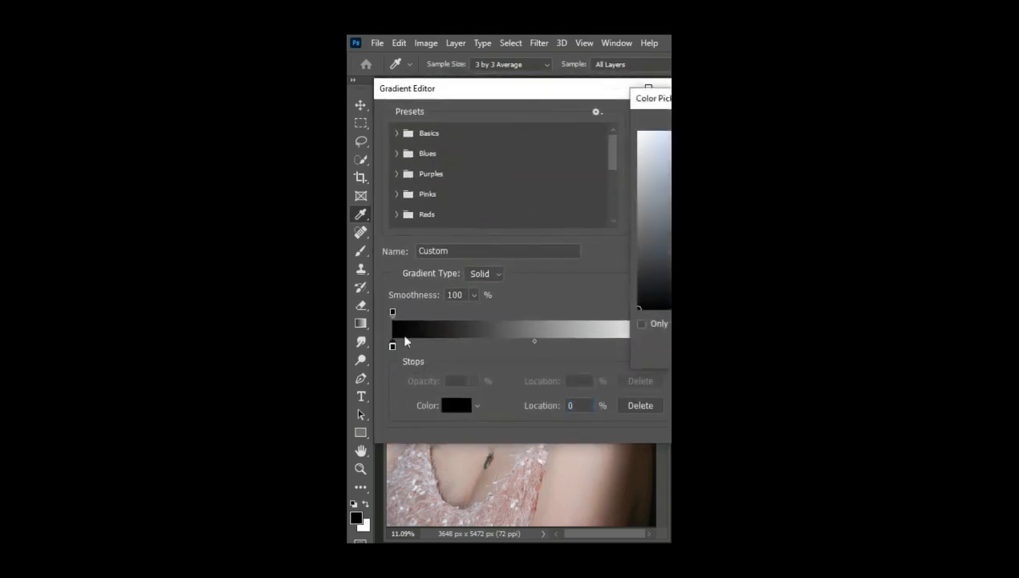
{"action": "left_click_drag", "start_coordinate": [769, 102], "coordinate": [499, 134]}
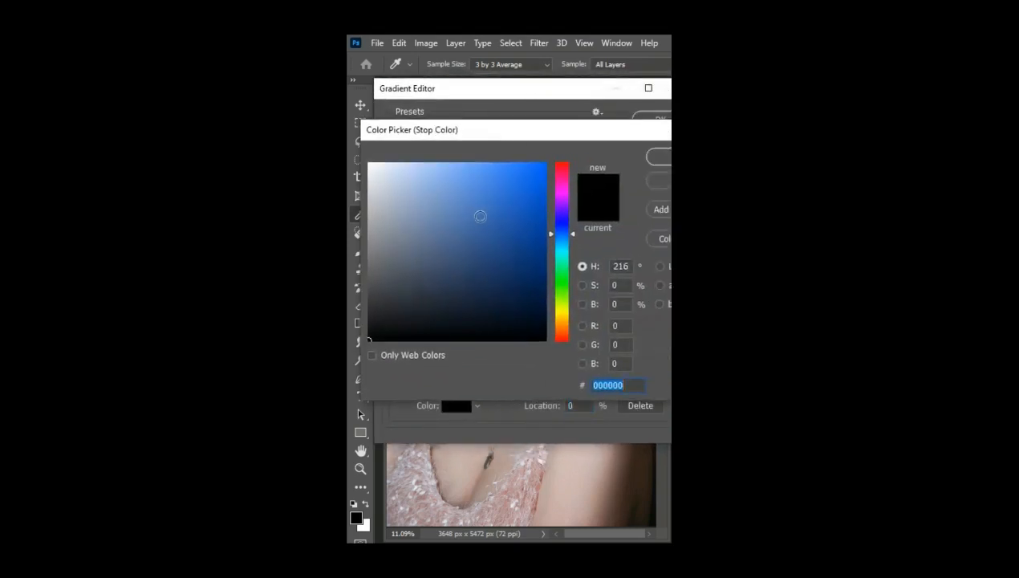
{"action": "left_click_drag", "start_coordinate": [502, 202], "coordinate": [566, 134]}
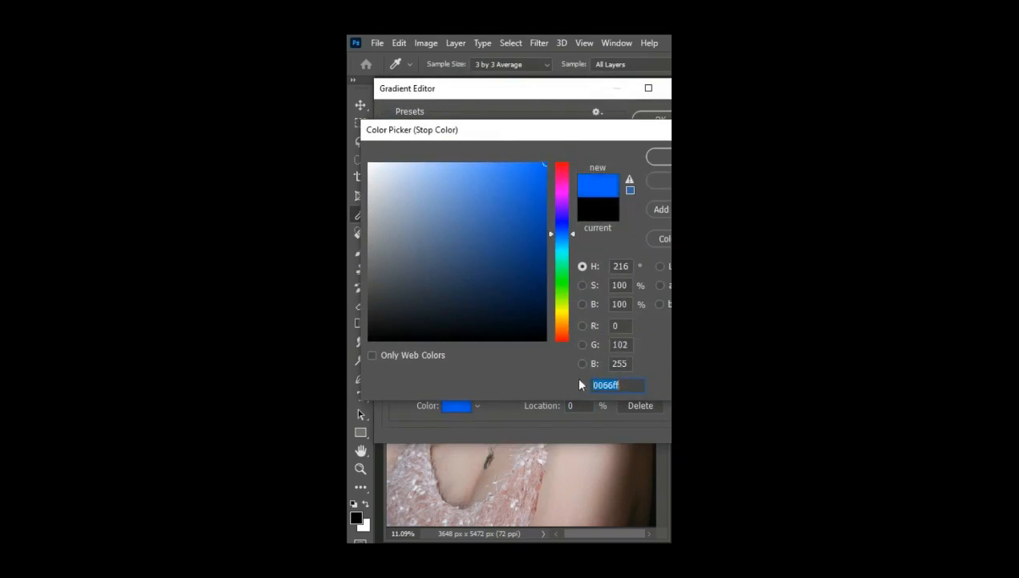
{"action": "left_click", "coordinate": [658, 159]}
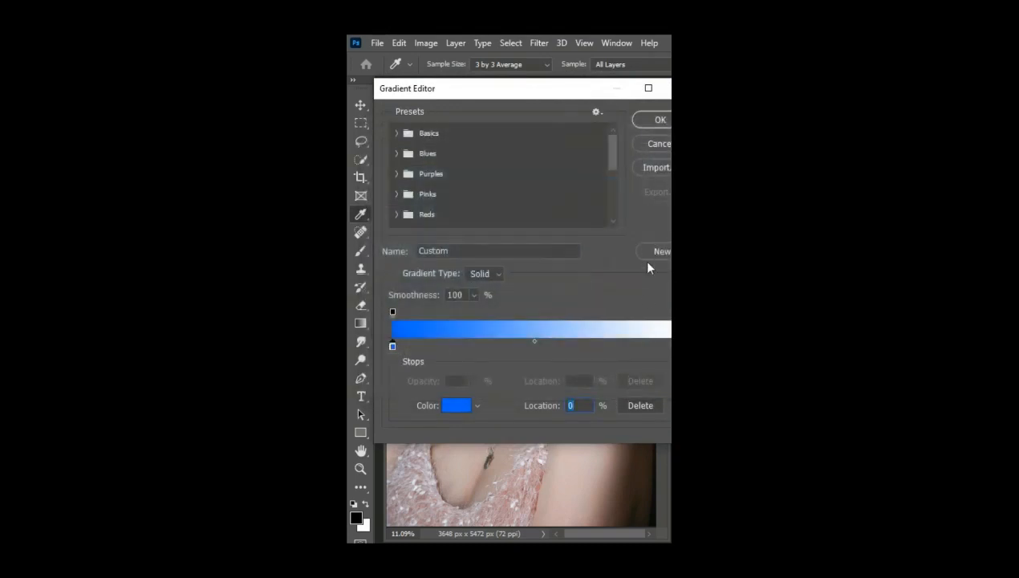
Step: Set the opacity of the gradient's end stop to 0% so the blue fades to transparent, and accept the gradient
{"action": "left_click_drag", "start_coordinate": [589, 96], "coordinate": [553, 106]}
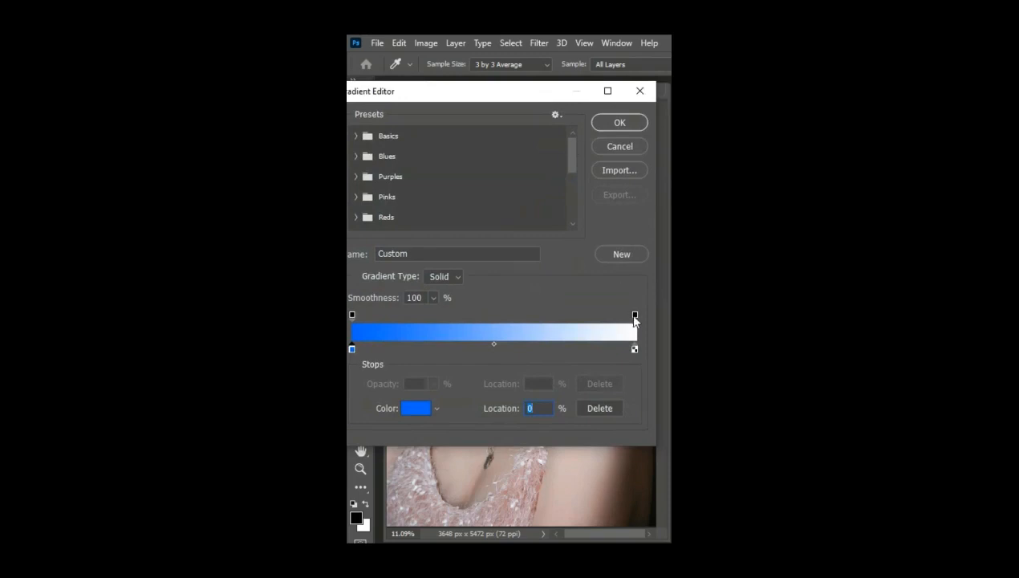
{"action": "left_click", "coordinate": [634, 317]}
{"action": "left_click", "coordinate": [433, 383]}
{"action": "left_click_drag", "start_coordinate": [436, 401], "coordinate": [351, 403]}
{"action": "left_click", "coordinate": [407, 385]}
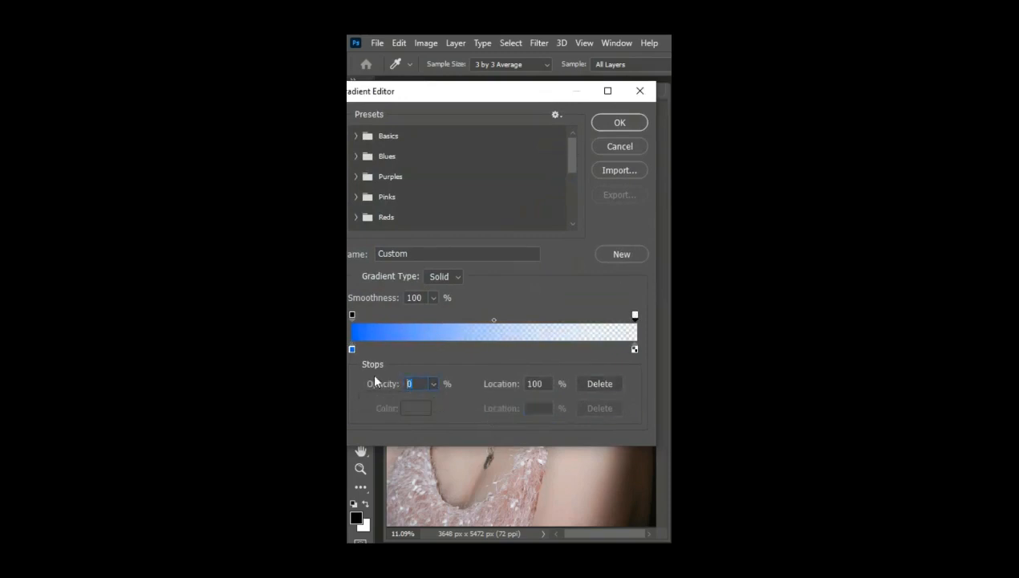
{"action": "left_click", "coordinate": [626, 125]}
Step: Fill the selected lenses with the blue-to-transparent gradient from their upper rim to their lower rim, and deselect
{"action": "left_click", "coordinate": [526, 90]}
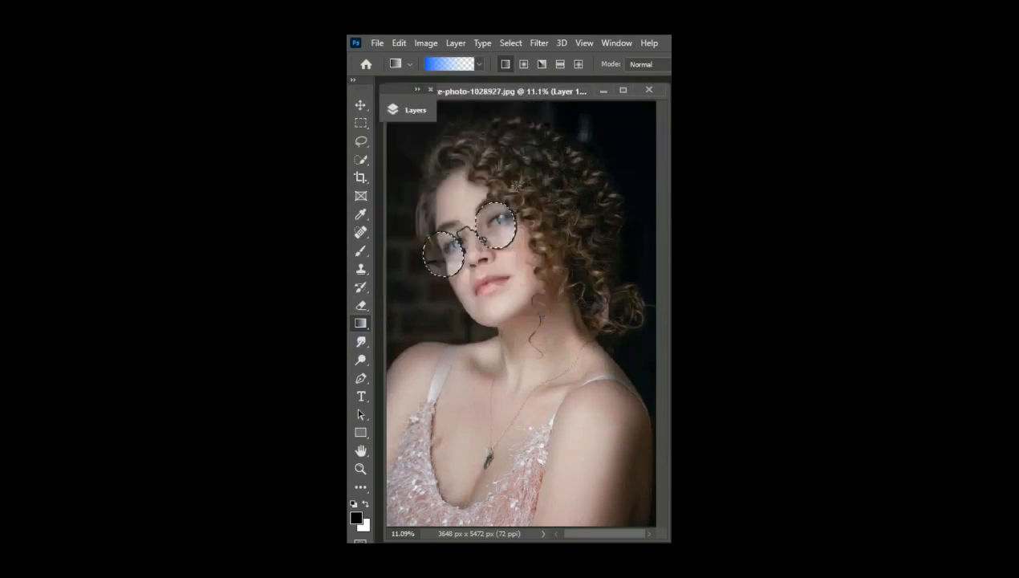
{"action": "left_click_drag", "start_coordinate": [485, 207], "coordinate": [507, 253]}
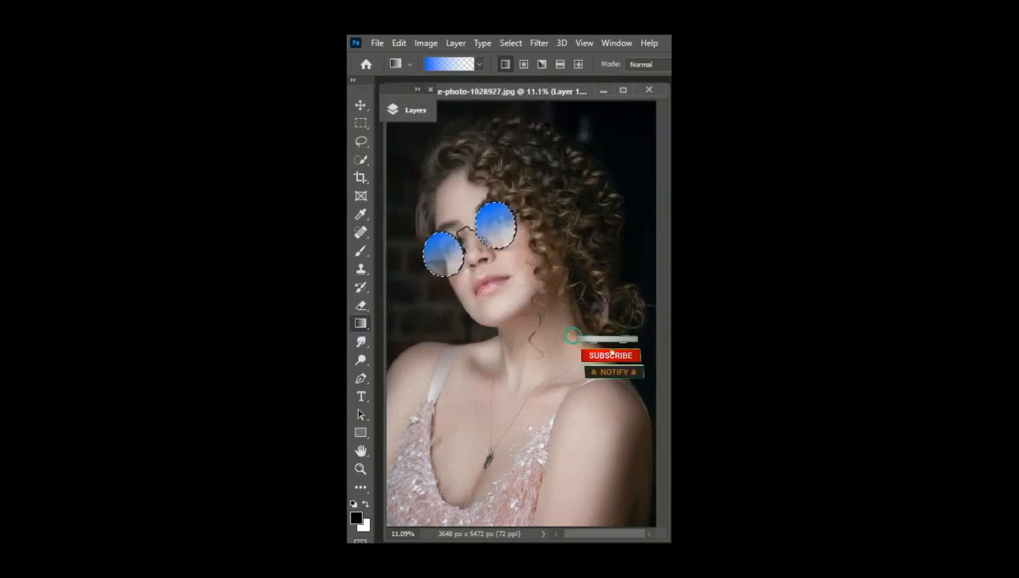
{"action": "key", "text": "ctrl+d"}
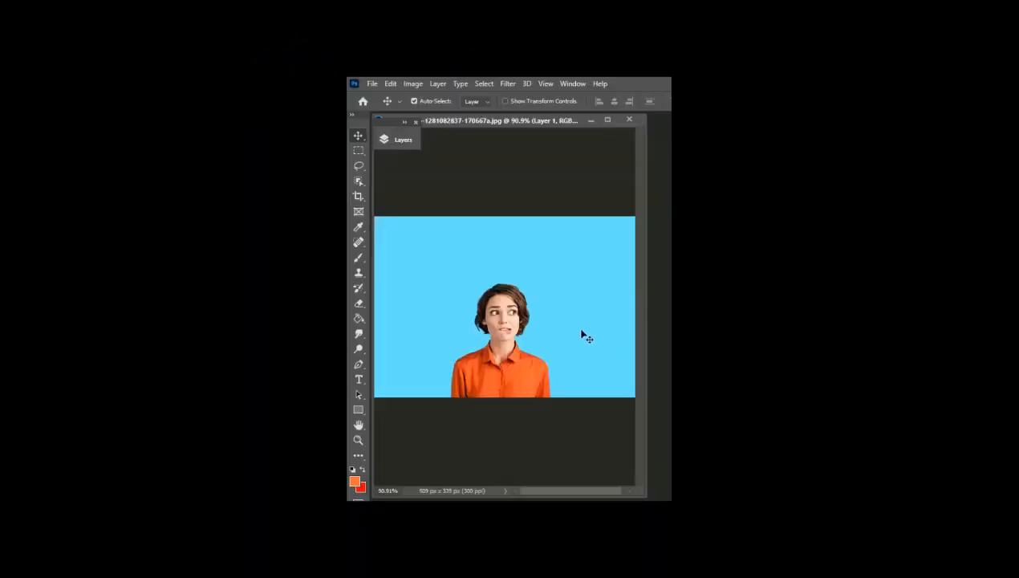
Step: Move the cut-out woman up to the canvas's upper edge and select the black drip shape in download.jpg with Object Selection
{"action": "left_click_drag", "start_coordinate": [504, 347], "coordinate": [503, 278]}
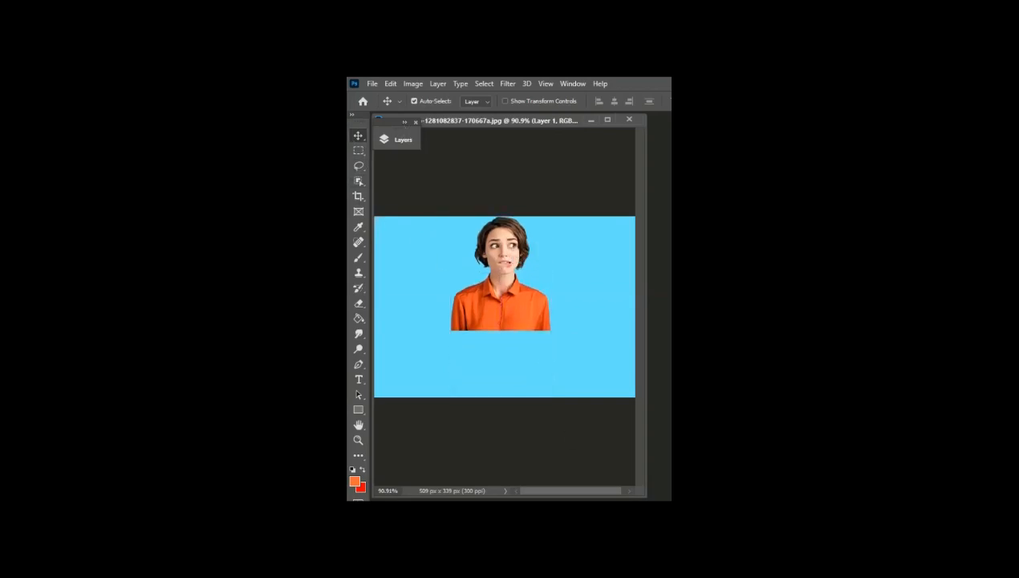
{"action": "left_click", "coordinate": [626, 510]}
{"action": "left_click", "coordinate": [622, 461]}
{"action": "left_click", "coordinate": [361, 182]}
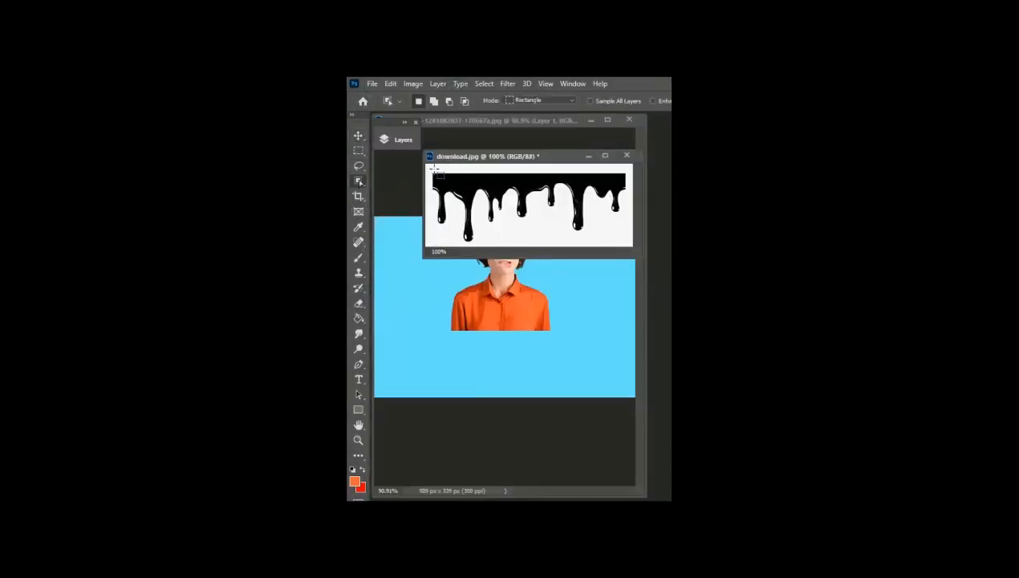
{"action": "left_click_drag", "start_coordinate": [431, 169], "coordinate": [625, 238]}
Step: Bring the selected black drip into the portrait document and scale it down over the lower part of the orange shirt
{"action": "left_click", "coordinate": [361, 139]}
{"action": "left_click_drag", "start_coordinate": [472, 179], "coordinate": [478, 314]}
{"action": "key", "text": "ctrl+t"}
{"action": "left_click_drag", "start_coordinate": [497, 324], "coordinate": [471, 317]}
{"action": "key", "text": "Return"}
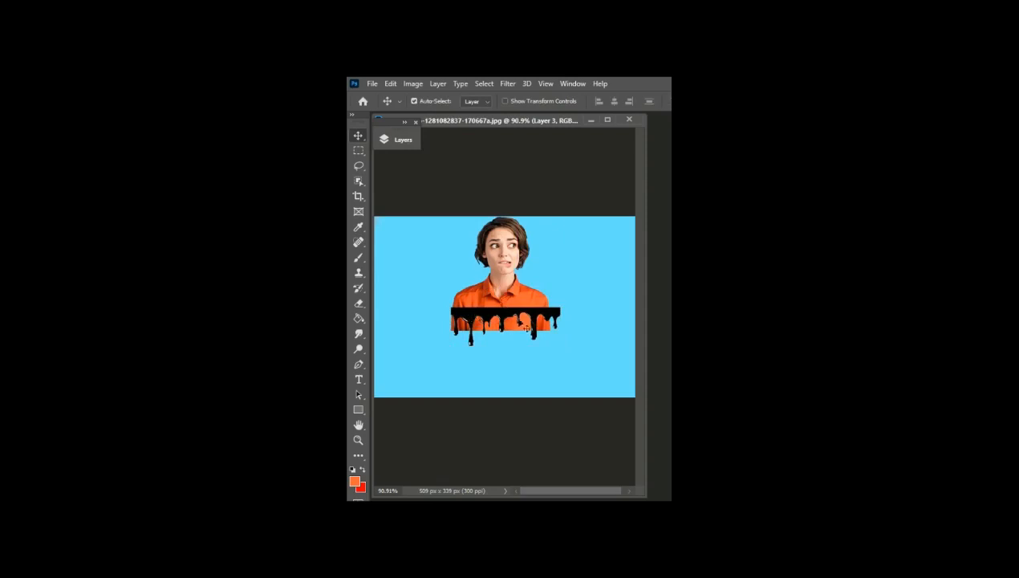
Step: Reposition the drip nearer the shirt's lower edge and resize it to match the shirt's width
{"action": "left_click_drag", "start_coordinate": [533, 321], "coordinate": [552, 313]}
{"action": "key", "text": "ctrl+t"}
{"action": "key", "text": "Return"}
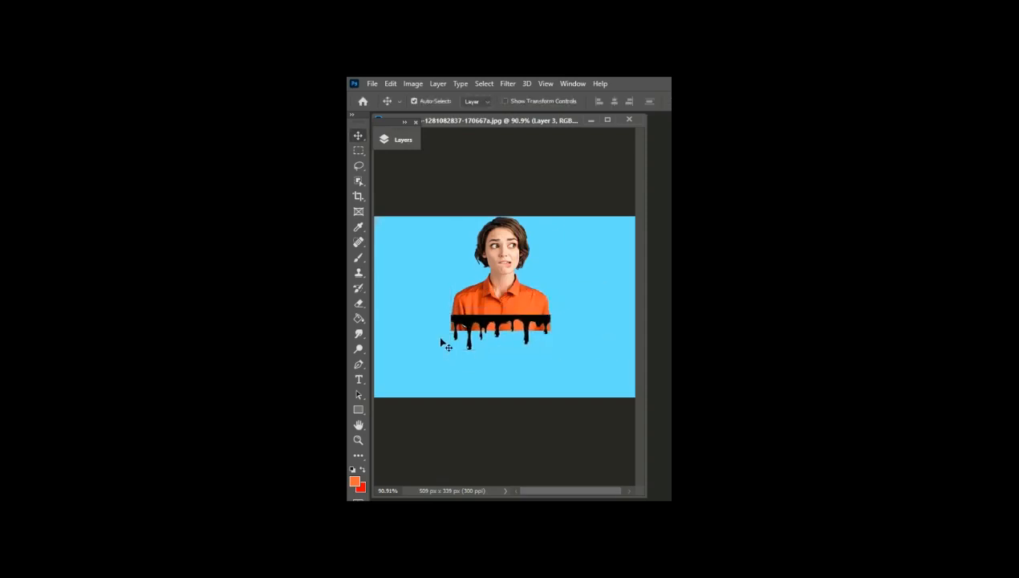
Step: Delete the hidden Layer 2 from the portrait document
{"action": "key", "text": "l"}
{"action": "left_click", "coordinate": [395, 139]}
{"action": "left_click", "coordinate": [358, 151]}
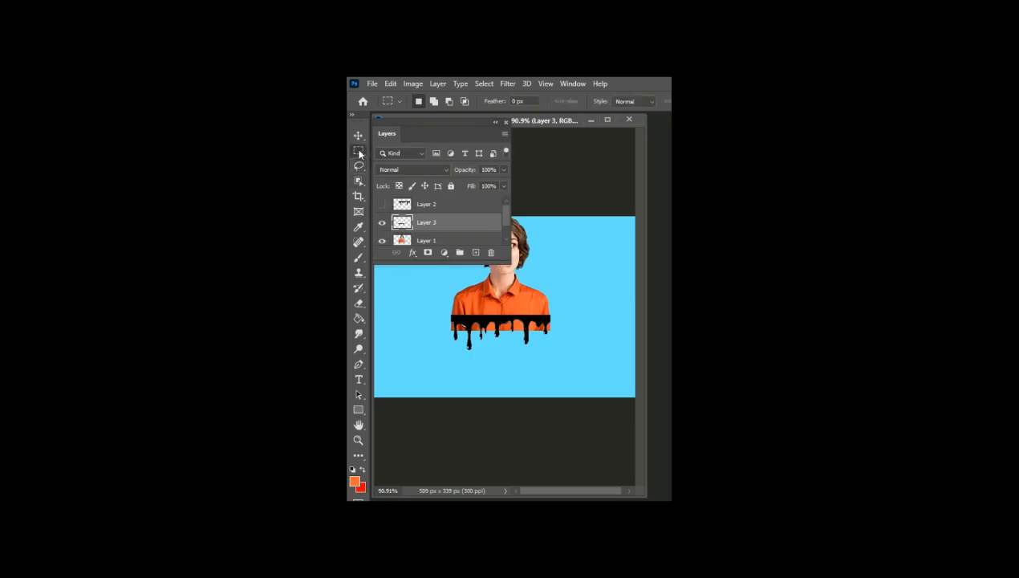
{"action": "left_click", "coordinate": [443, 240]}
{"action": "left_click", "coordinate": [439, 204]}
{"action": "left_click", "coordinate": [491, 253]}
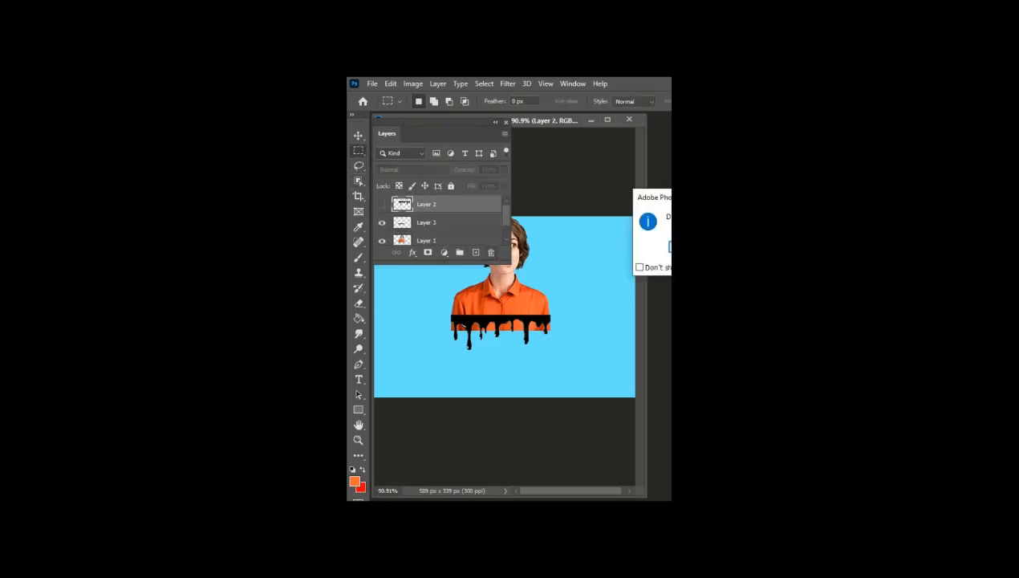
{"action": "left_click", "coordinate": [671, 246]}
Step: On Layer 1, select a rectangle below the shirt, smudge the shirt down into it past the drips, and deselect
{"action": "left_click", "coordinate": [456, 225]}
{"action": "left_click", "coordinate": [494, 121]}
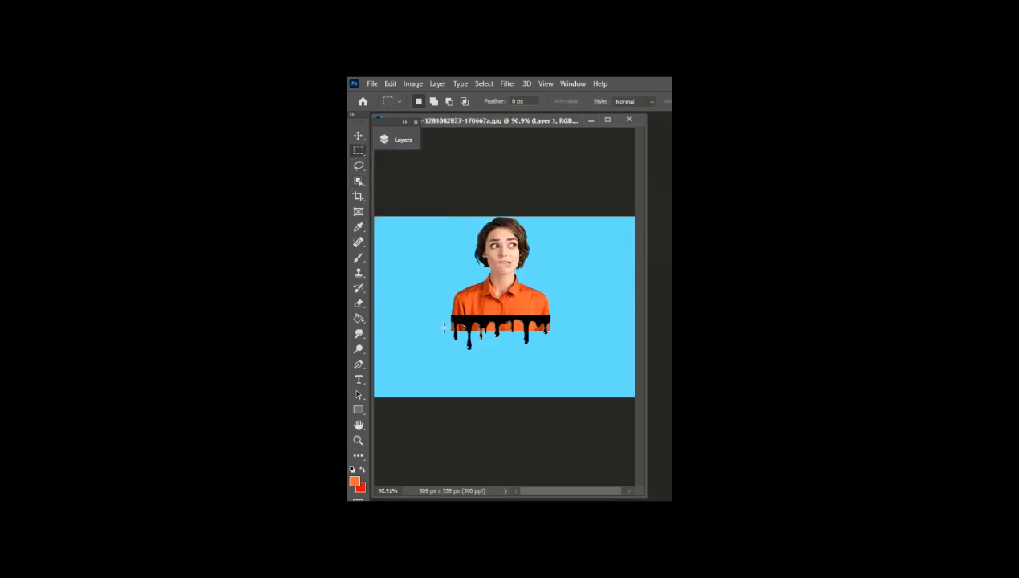
{"action": "left_click_drag", "start_coordinate": [449, 328], "coordinate": [552, 357]}
{"action": "left_click", "coordinate": [359, 334]}
{"action": "scroll", "coordinate": [458, 337], "scroll_direction": "up", "scroll_amount": 5}
{"action": "mouse_move", "coordinate": [461, 331]}
{"action": "left_mouse_down"}
{"action": "mouse_move", "coordinate": [434, 394]}
{"action": "mouse_move", "coordinate": [482, 377]}
{"action": "mouse_move", "coordinate": [593, 369]}
{"action": "mouse_move", "coordinate": [570, 392]}
{"action": "mouse_move", "coordinate": [596, 391]}
{"action": "left_mouse_up"}
{"action": "left_click", "coordinate": [359, 151]}
{"action": "left_click", "coordinate": [418, 215]}
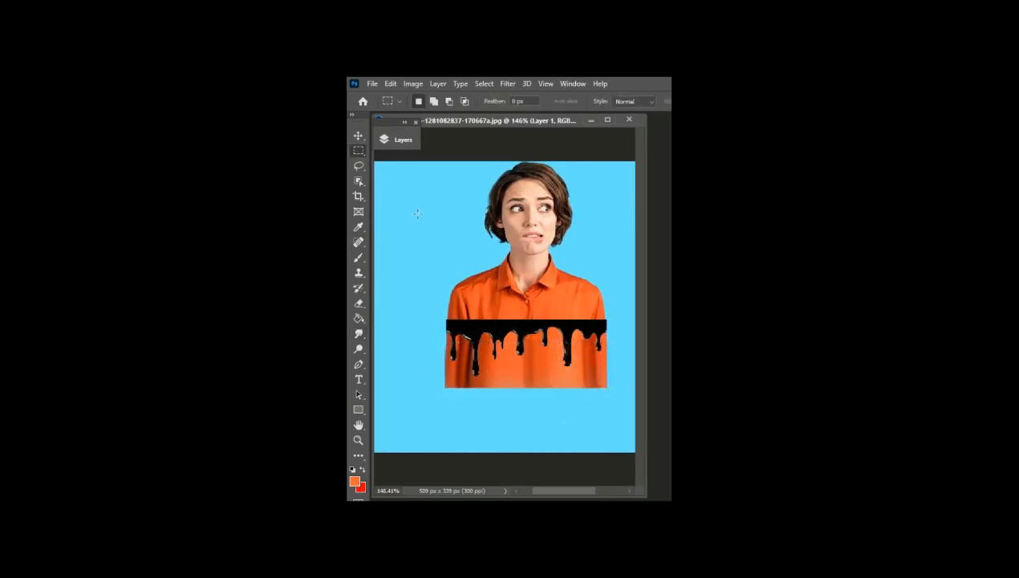
Step: Add a layer mask to Layer 1, load the outline of drip Layer 3 as a selection, and hide Layer 3
{"action": "left_click", "coordinate": [390, 143]}
{"action": "key", "text": "v"}
{"action": "left_click", "coordinate": [425, 205]}
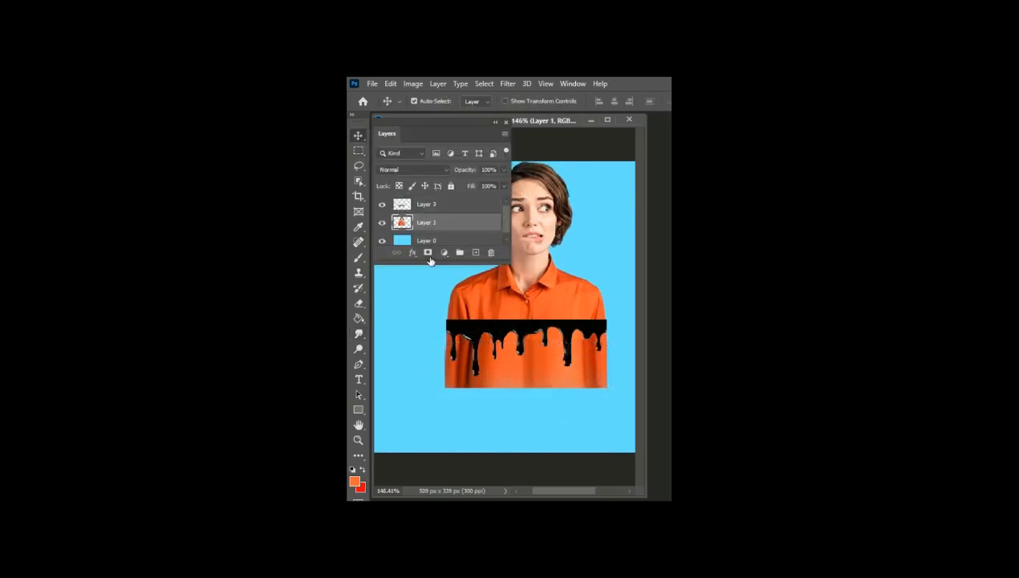
{"action": "left_click", "coordinate": [401, 204], "text": "ctrl"}
{"action": "left_click", "coordinate": [382, 204]}
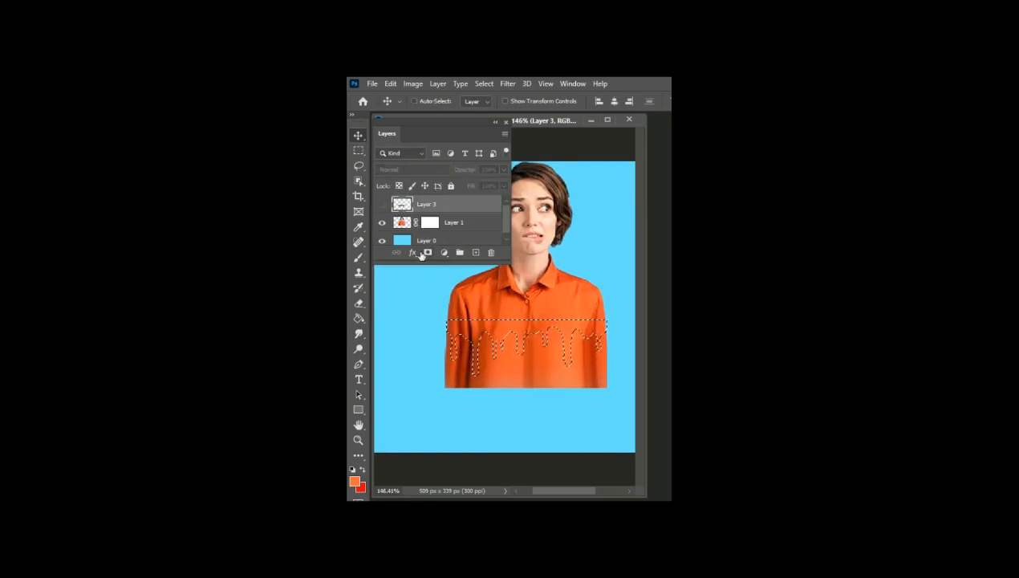
Step: Invert the drip selection, erase the shirt below the drips on Layer 1's mask, and deselect
{"action": "key", "text": "ctrl+shift+i"}
{"action": "left_click", "coordinate": [454, 223]}
{"action": "key", "text": "e"}
{"action": "left_click", "coordinate": [430, 222]}
{"action": "mouse_move", "coordinate": [441, 388]}
{"action": "left_mouse_down"}
{"action": "mouse_move", "coordinate": [433, 340]}
{"action": "mouse_move", "coordinate": [504, 354]}
{"action": "mouse_move", "coordinate": [556, 343]}
{"action": "mouse_move", "coordinate": [558, 364]}
{"action": "mouse_move", "coordinate": [589, 364]}
{"action": "left_mouse_up"}
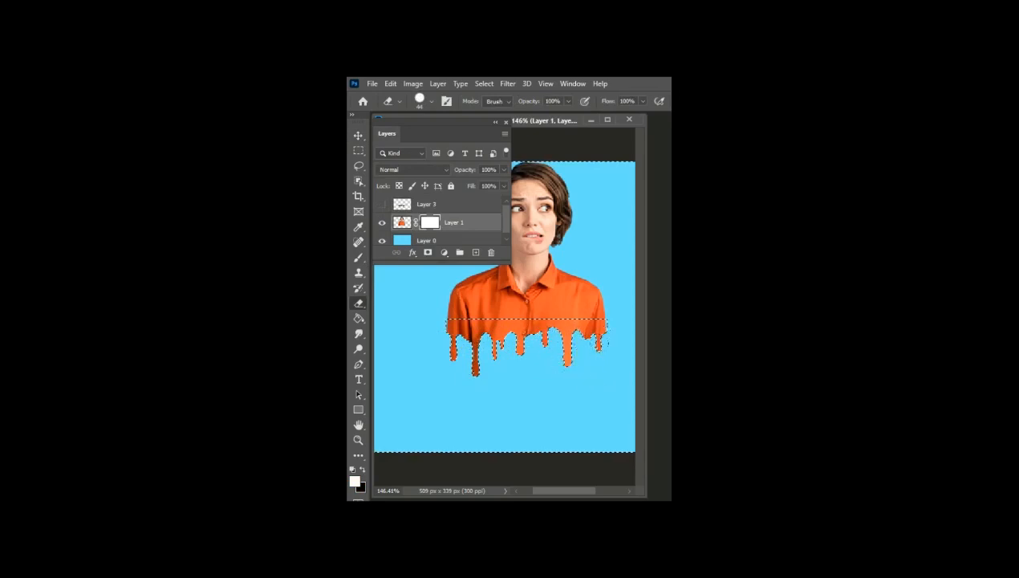
{"action": "key", "text": "m"}
{"action": "key", "text": "ctrl+d"}
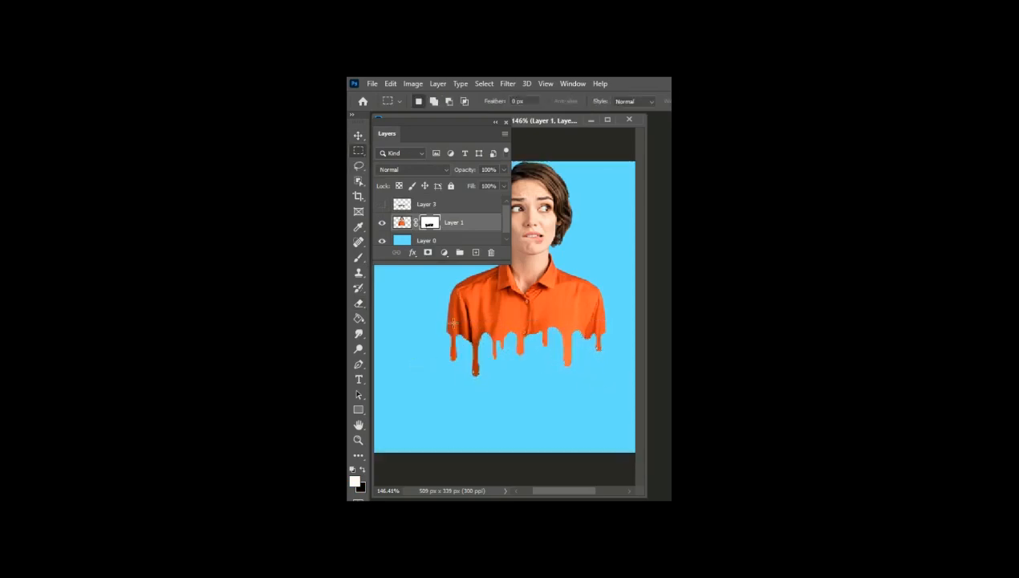
Step: Apply a smooth Inner Bevel to Layer 1 with 115% depth and 5 px size, and soften it slightly
{"action": "left_click", "coordinate": [361, 138]}
{"action": "right_click", "coordinate": [431, 219]}
{"action": "right_click", "coordinate": [475, 217]}
{"action": "left_click", "coordinate": [546, 93]}
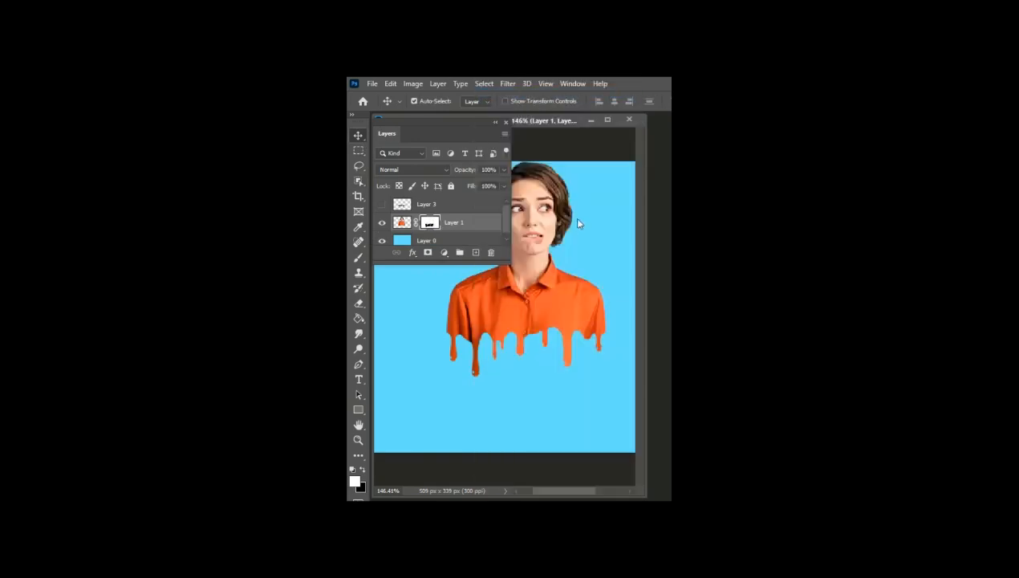
{"action": "left_click_drag", "start_coordinate": [496, 159], "coordinate": [500, 382]}
{"action": "left_click", "coordinate": [435, 218]}
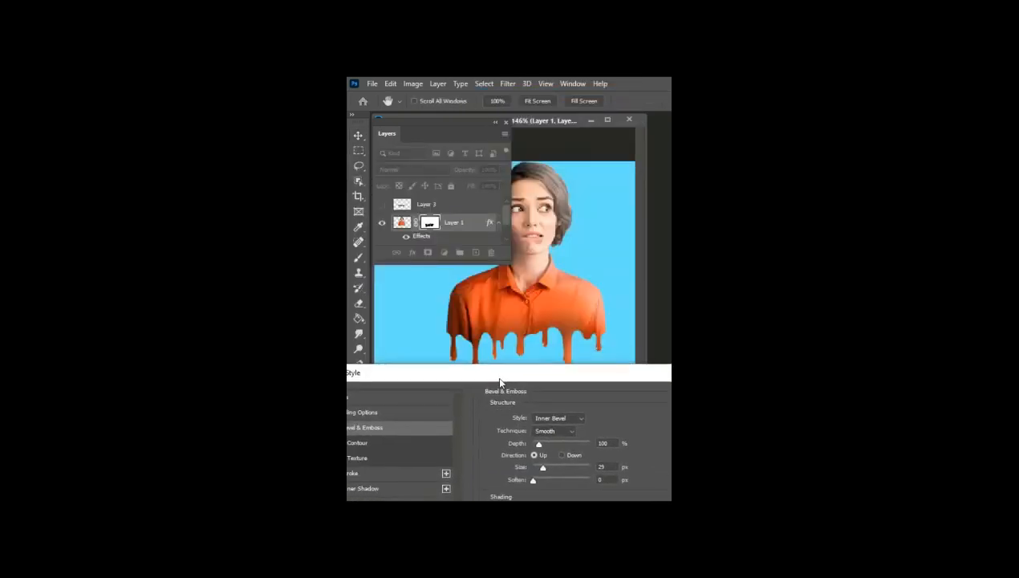
{"action": "mouse_move", "coordinate": [543, 468]}
{"action": "left_mouse_down"}
{"action": "mouse_move", "coordinate": [534, 466]}
{"action": "mouse_move", "coordinate": [550, 442]}
{"action": "mouse_move", "coordinate": [542, 447]}
{"action": "left_mouse_up"}
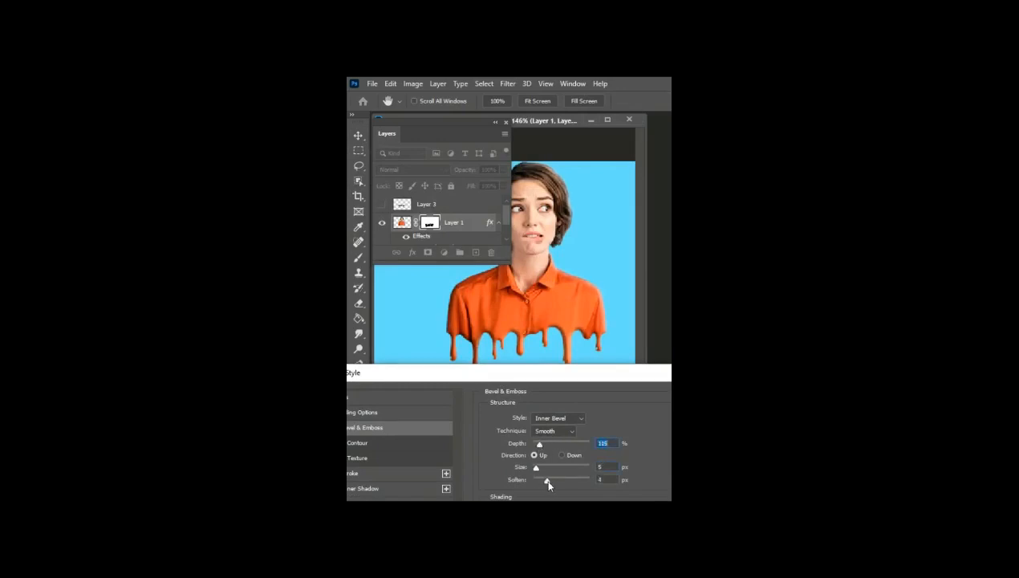
{"action": "mouse_move", "coordinate": [570, 384]}
{"action": "left_mouse_down"}
{"action": "mouse_move", "coordinate": [575, 243]}
{"action": "mouse_move", "coordinate": [571, 271]}
{"action": "left_mouse_up"}
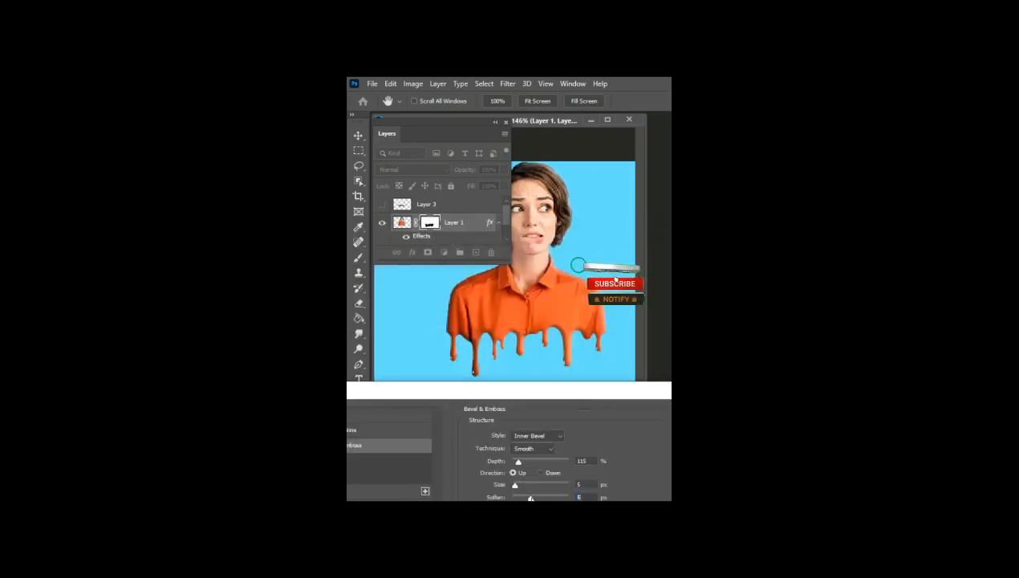
{"action": "left_click_drag", "start_coordinate": [515, 485], "coordinate": [515, 486]}
{"action": "key", "text": "Return"}
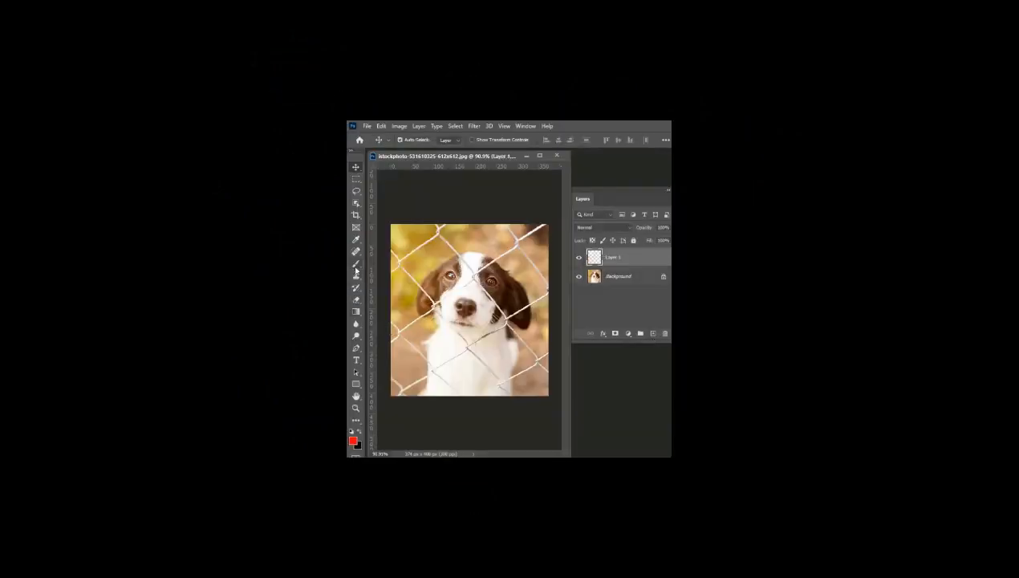
Step: Set up a small hard round brush at 100% hardness and lower the opacity of empty Layer 1 above the dog photo
{"action": "left_click", "coordinate": [357, 265]}
{"action": "right_click", "coordinate": [439, 235]}
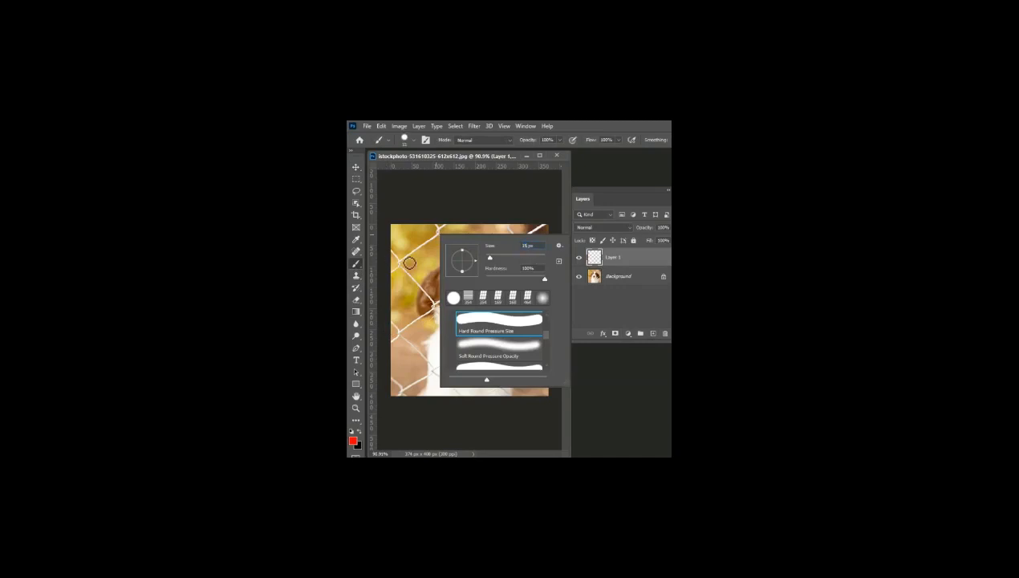
{"action": "key", "text": "Return"}
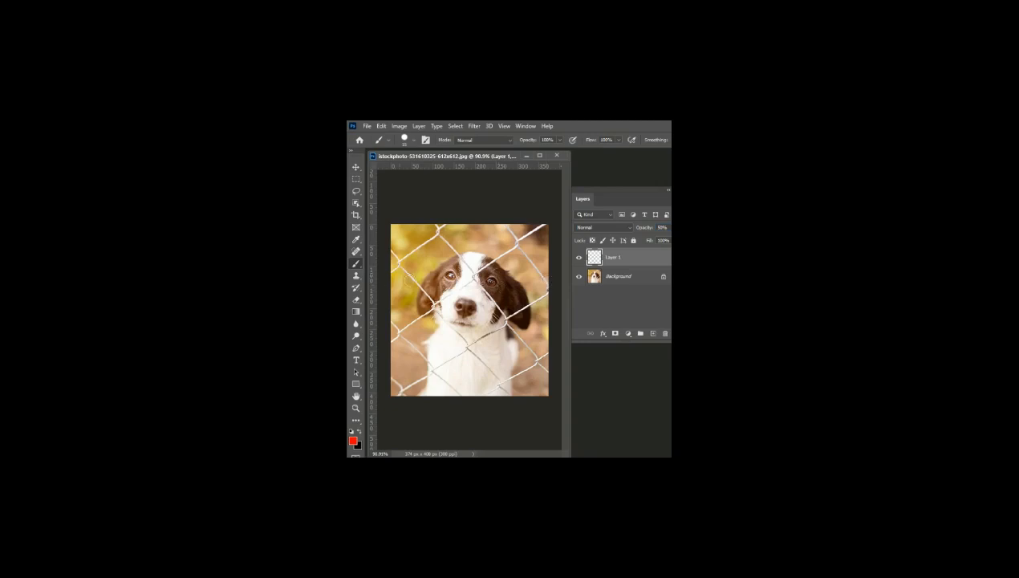
Step: Paint red over the fence wires along the photo's left edge and around the diamond leading to the dog's muzzle
{"action": "scroll", "coordinate": [447, 264], "scroll_direction": "up", "scroll_amount": 3}
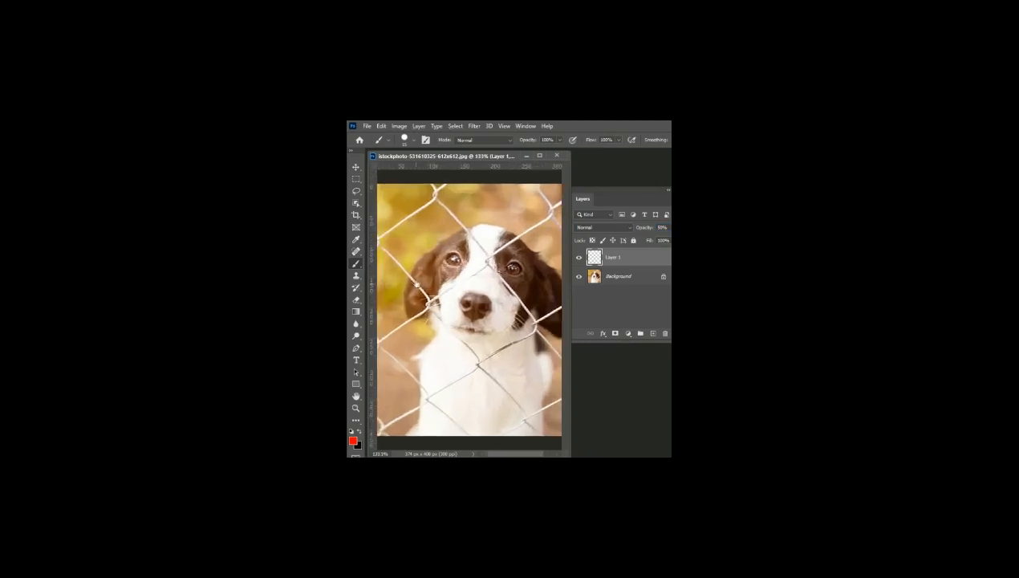
{"action": "left_click_drag", "start_coordinate": [433, 310], "coordinate": [445, 301]}
{"action": "mouse_move", "coordinate": [377, 225]}
{"action": "left_mouse_down"}
{"action": "mouse_move", "coordinate": [388, 242]}
{"action": "mouse_move", "coordinate": [378, 255]}
{"action": "left_mouse_up"}
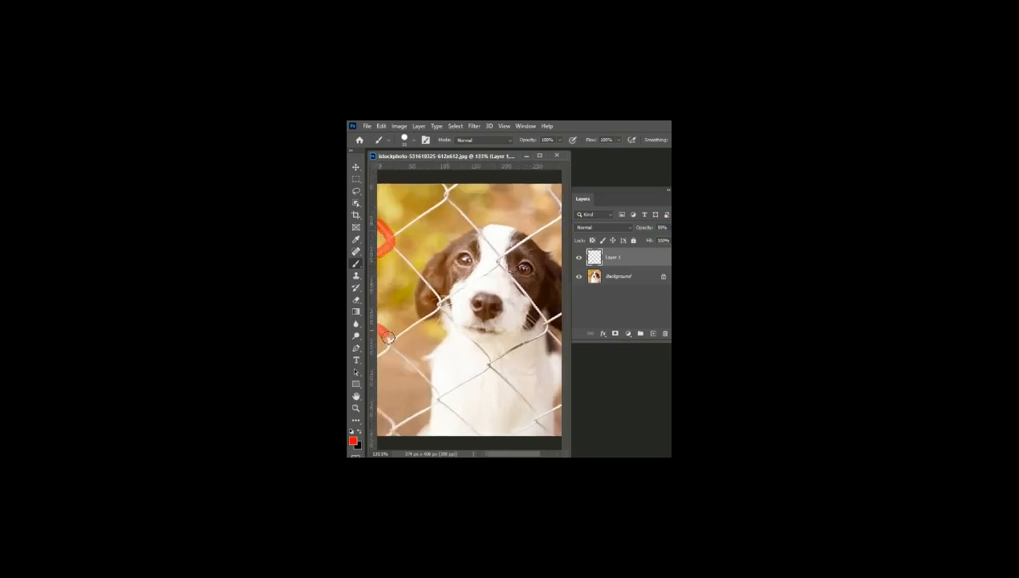
{"action": "left_click_drag", "start_coordinate": [388, 338], "coordinate": [380, 357]}
{"action": "mouse_move", "coordinate": [378, 403]}
{"action": "left_mouse_down"}
{"action": "mouse_move", "coordinate": [391, 419]}
{"action": "mouse_move", "coordinate": [383, 434]}
{"action": "left_mouse_up"}
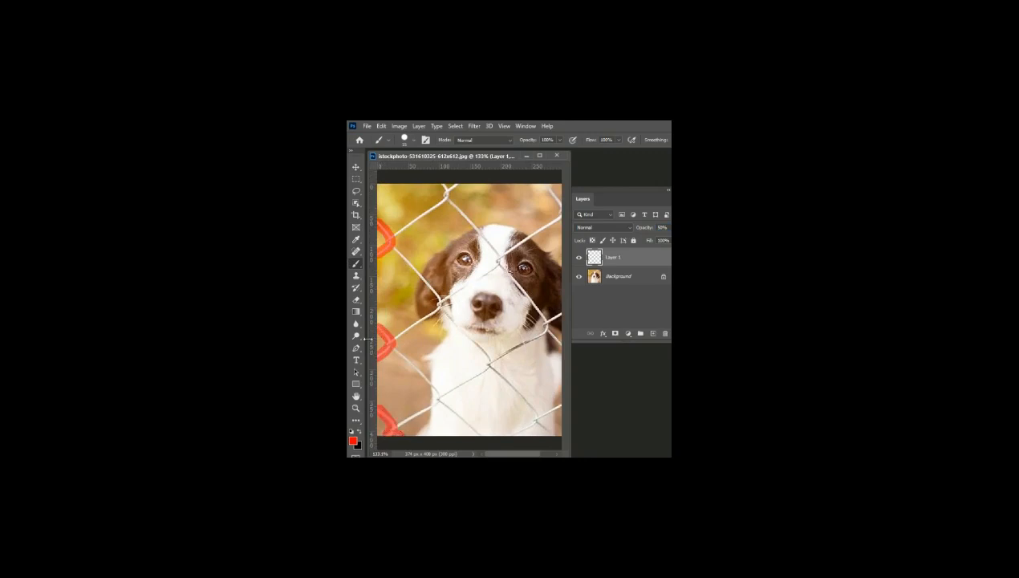
{"action": "mouse_move", "coordinate": [395, 340]}
{"action": "left_mouse_down"}
{"action": "mouse_move", "coordinate": [440, 306]}
{"action": "mouse_move", "coordinate": [391, 245]}
{"action": "left_mouse_up"}
{"action": "left_click_drag", "start_coordinate": [498, 264], "coordinate": [443, 301]}
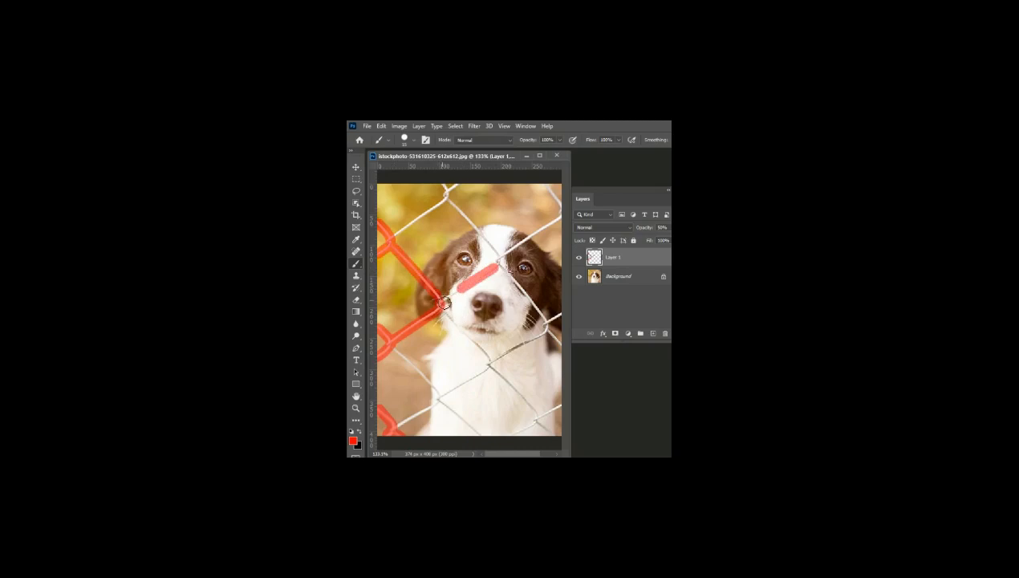
Step: Paint straight red strokes over the upper fence wires, across the dog's forehead and down past its eye on the right
{"action": "left_click", "coordinate": [446, 201], "text": "shift"}
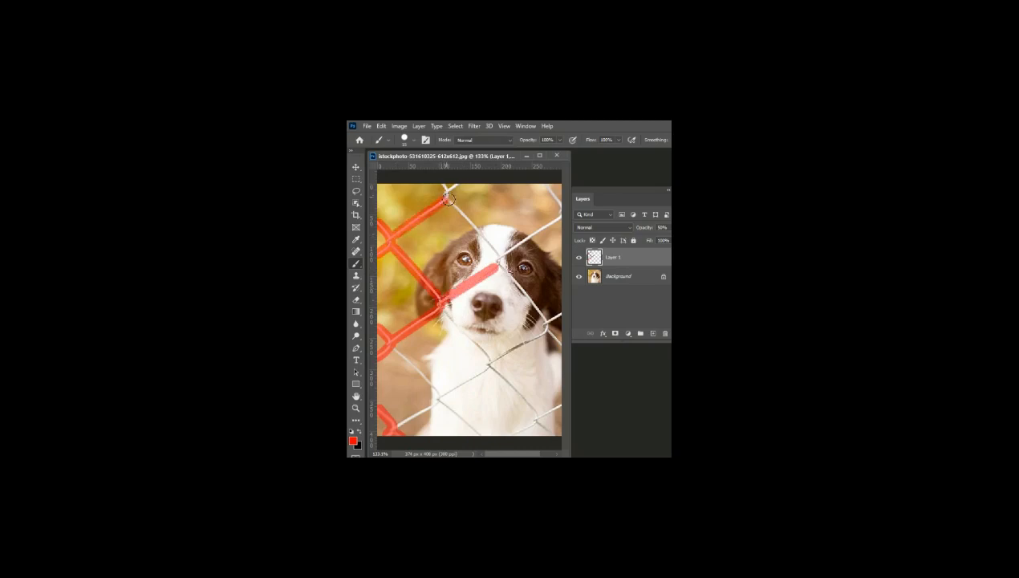
{"action": "left_click", "coordinate": [498, 256], "text": "shift"}
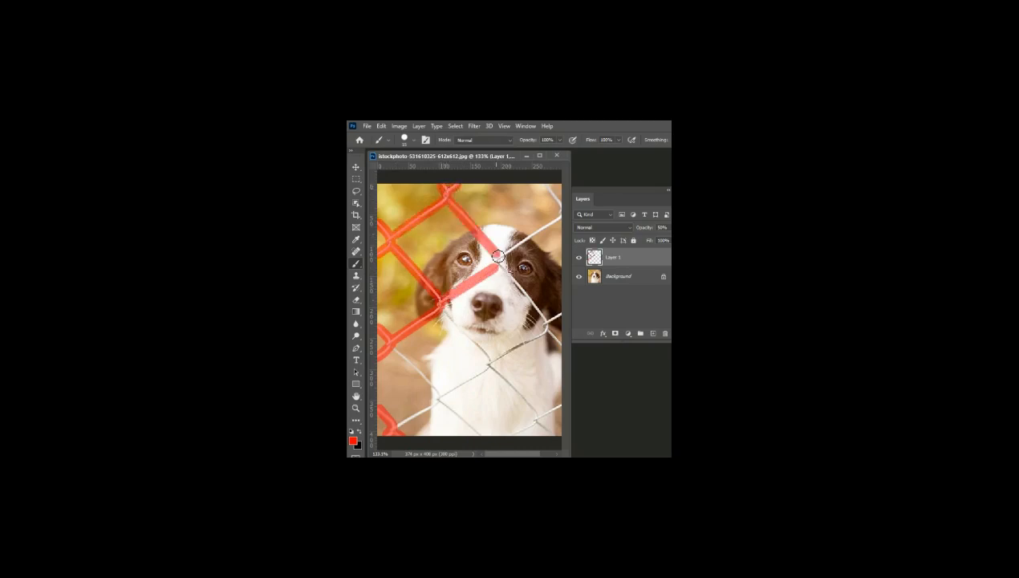
{"action": "left_click", "coordinate": [559, 214], "text": "shift"}
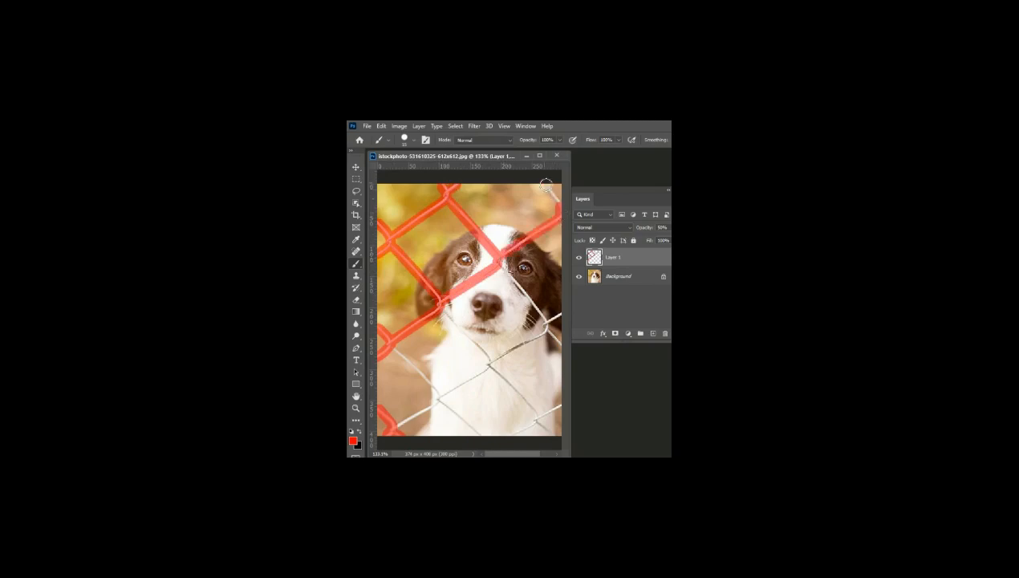
{"action": "left_click", "coordinate": [546, 185], "text": "shift"}
{"action": "left_click_drag", "start_coordinate": [502, 263], "coordinate": [563, 347]}
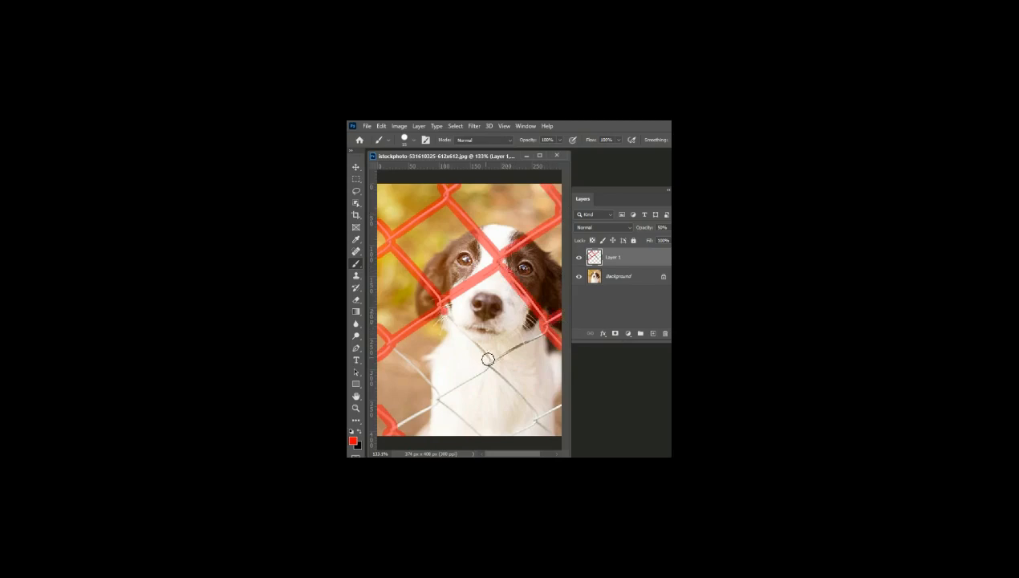
Step: Paint red strokes over the lower fence wires crossing the dog's chin, chest and the bottom-left background
{"action": "mouse_move", "coordinate": [445, 311]}
{"action": "left_mouse_down"}
{"action": "mouse_move", "coordinate": [488, 366]}
{"action": "mouse_move", "coordinate": [540, 334]}
{"action": "left_mouse_up"}
{"action": "mouse_move", "coordinate": [490, 366]}
{"action": "left_mouse_down"}
{"action": "mouse_move", "coordinate": [538, 426]}
{"action": "mouse_move", "coordinate": [557, 413]}
{"action": "mouse_move", "coordinate": [542, 427]}
{"action": "mouse_move", "coordinate": [560, 442]}
{"action": "mouse_move", "coordinate": [535, 426]}
{"action": "mouse_move", "coordinate": [489, 428]}
{"action": "left_mouse_up"}
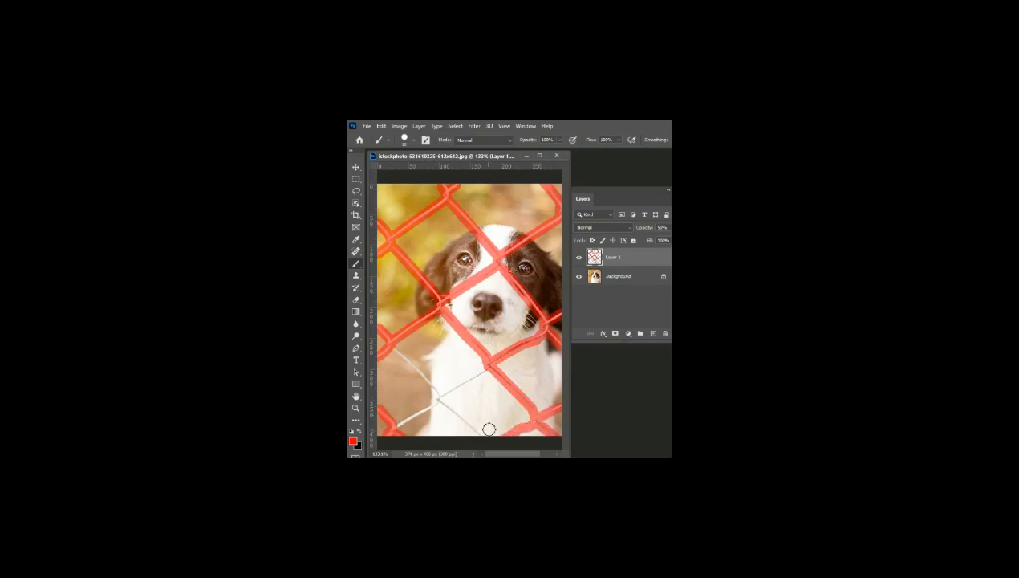
{"action": "left_click", "coordinate": [438, 394], "text": "shift"}
{"action": "left_click", "coordinate": [439, 400]}
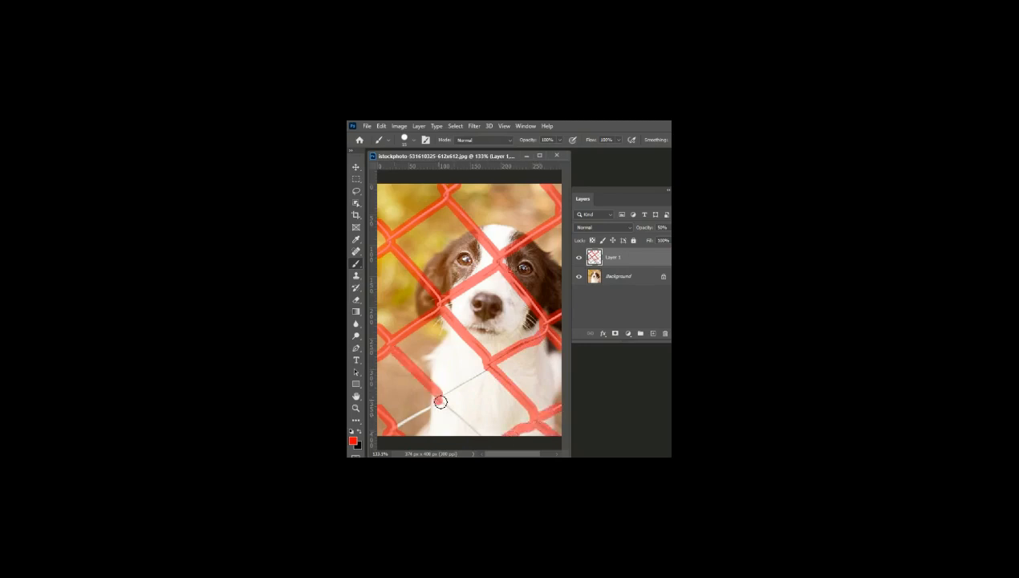
{"action": "left_click", "coordinate": [395, 426], "text": "shift"}
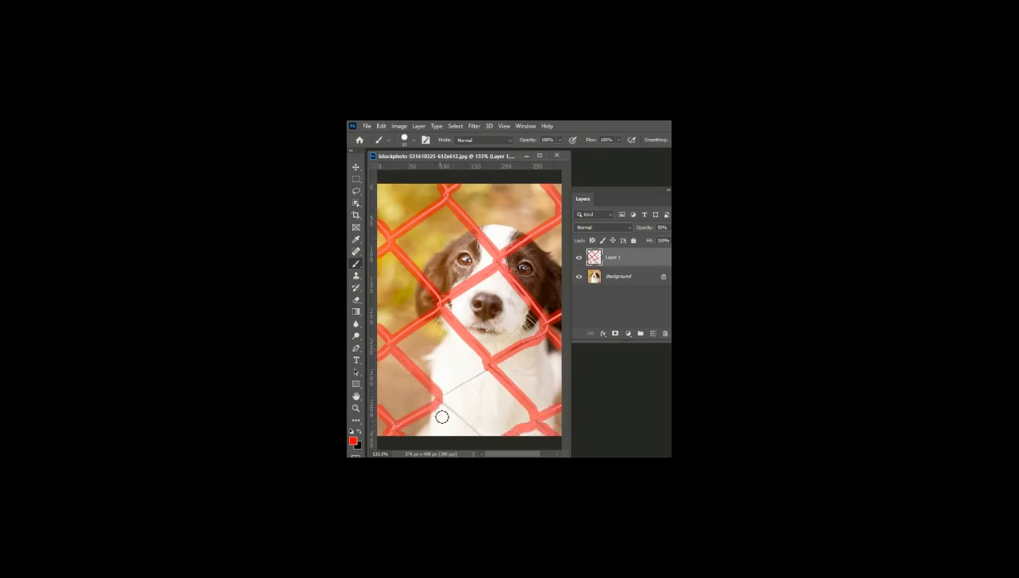
{"action": "left_click", "coordinate": [482, 378], "text": "shift"}
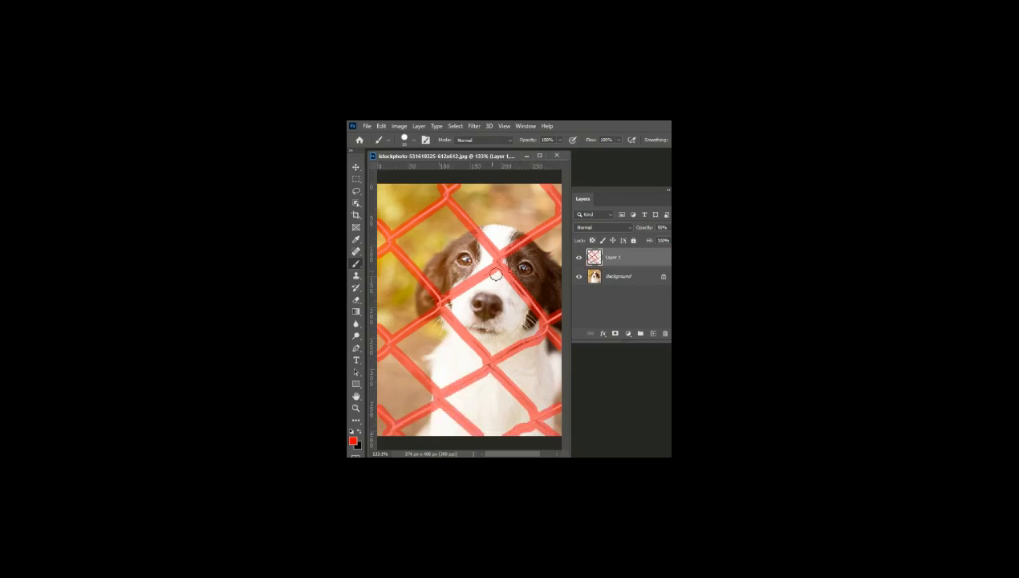
Step: Cover the remaining fence wires along the photo's right side with straight red strokes
{"action": "left_click_drag", "start_coordinate": [496, 273], "coordinate": [450, 274]}
{"action": "left_click", "coordinate": [557, 185]}
{"action": "left_click", "coordinate": [521, 209], "text": "shift"}
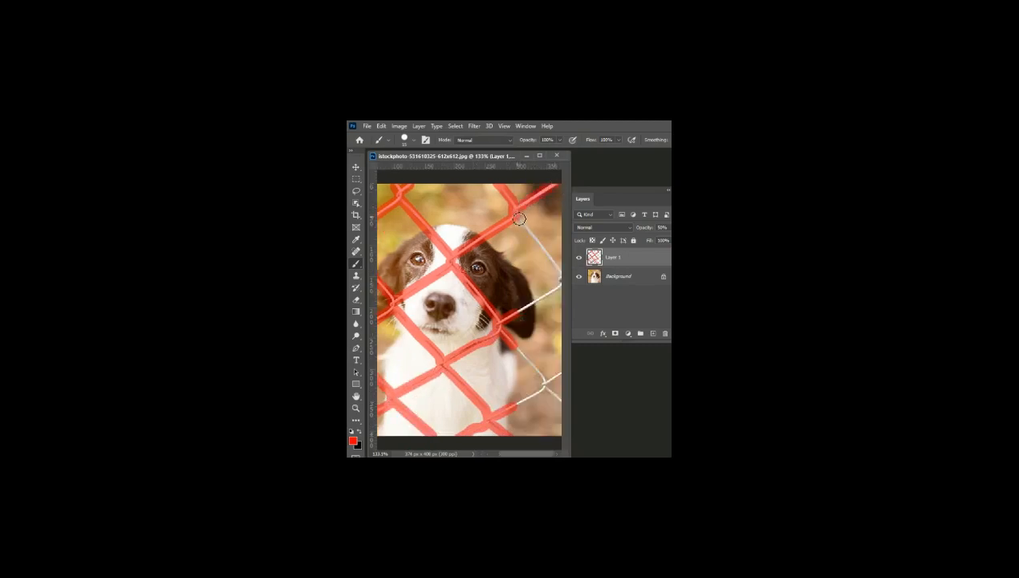
{"action": "left_click", "coordinate": [561, 273], "text": "shift"}
{"action": "left_click", "coordinate": [520, 312], "text": "shift"}
{"action": "left_click", "coordinate": [542, 385], "text": "shift"}
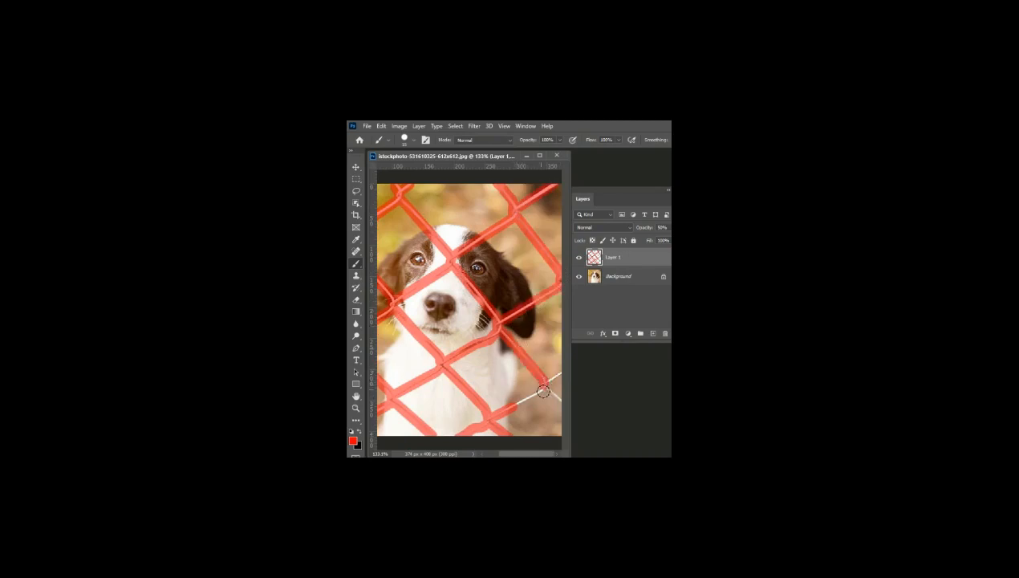
{"action": "left_click", "coordinate": [520, 406], "text": "shift"}
Step: Load Layer 1's painted strokes as a selection, hide Layer 1, and make the Background layer active
{"action": "right_click", "coordinate": [595, 259]}
{"action": "left_click", "coordinate": [634, 290]}
{"action": "left_click", "coordinate": [578, 257]}
{"action": "left_click", "coordinate": [622, 276]}
Step: Fill the selected fence areas with Content-Aware contents, Color Adaptation on and 100% opacity, and deselect
{"action": "left_click", "coordinate": [382, 126]}
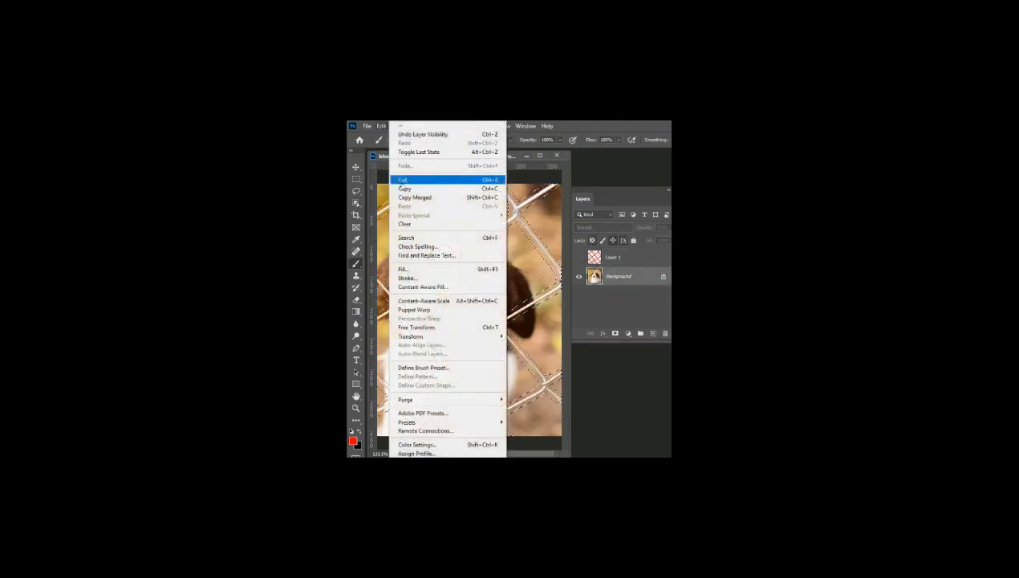
{"action": "left_click", "coordinate": [425, 269]}
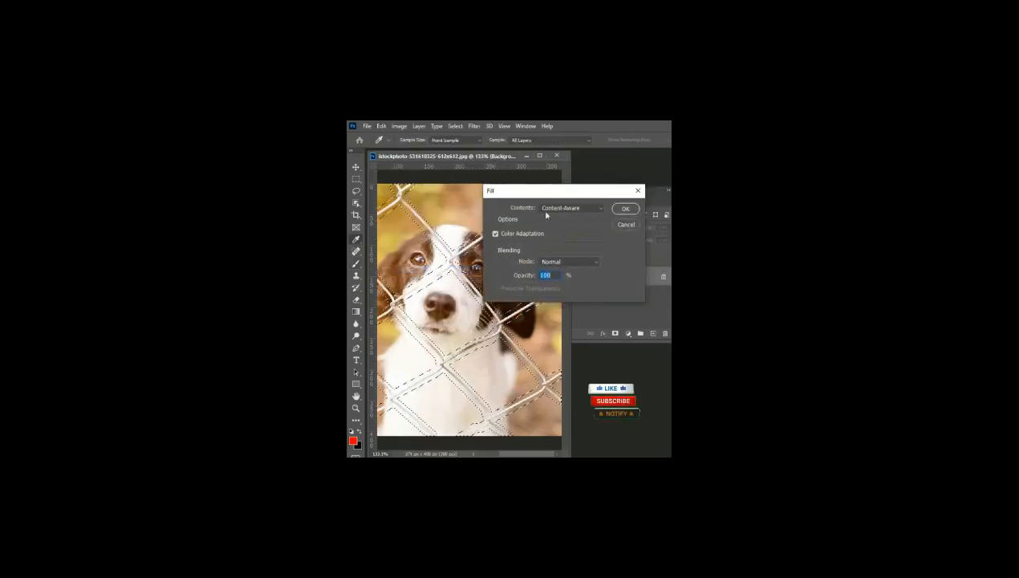
{"action": "left_click", "coordinate": [624, 207]}
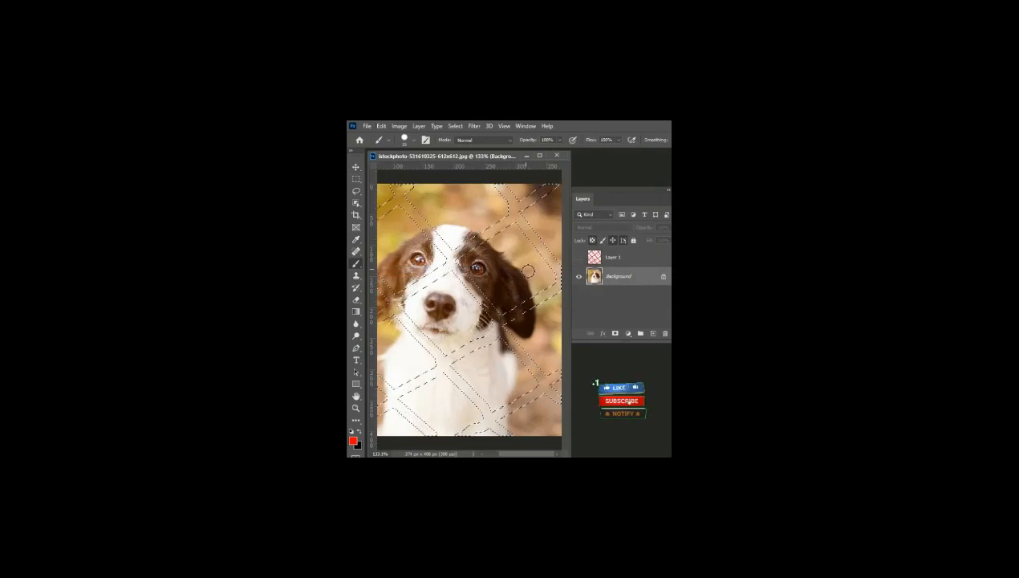
{"action": "mouse_move", "coordinate": [488, 157]}
{"action": "left_mouse_down"}
{"action": "mouse_move", "coordinate": [544, 163]}
{"action": "mouse_move", "coordinate": [505, 159]}
{"action": "left_mouse_up"}
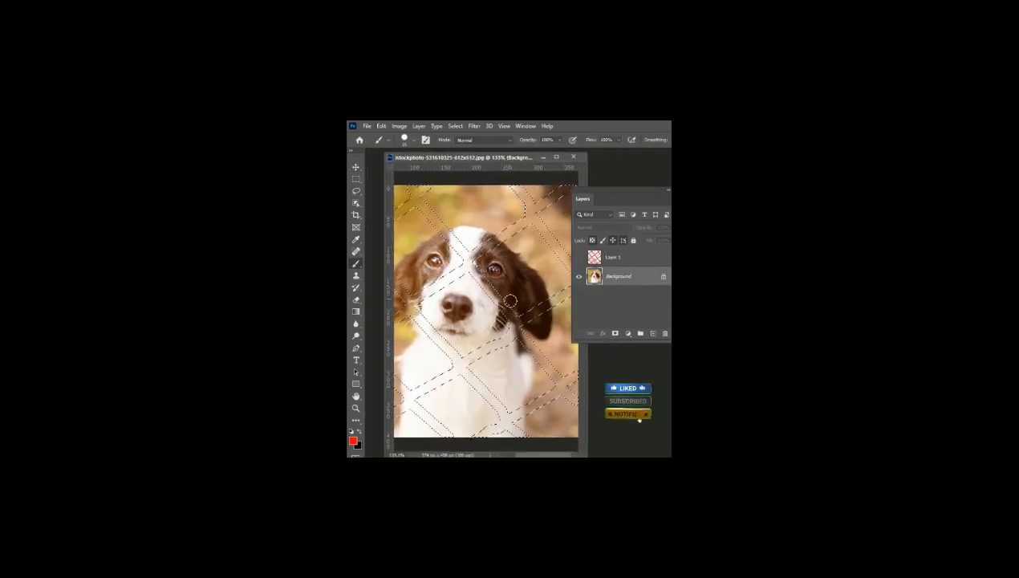
{"action": "left_click", "coordinate": [356, 179]}
{"action": "left_click", "coordinate": [488, 223]}
{"action": "key", "text": "ctrl+0"}
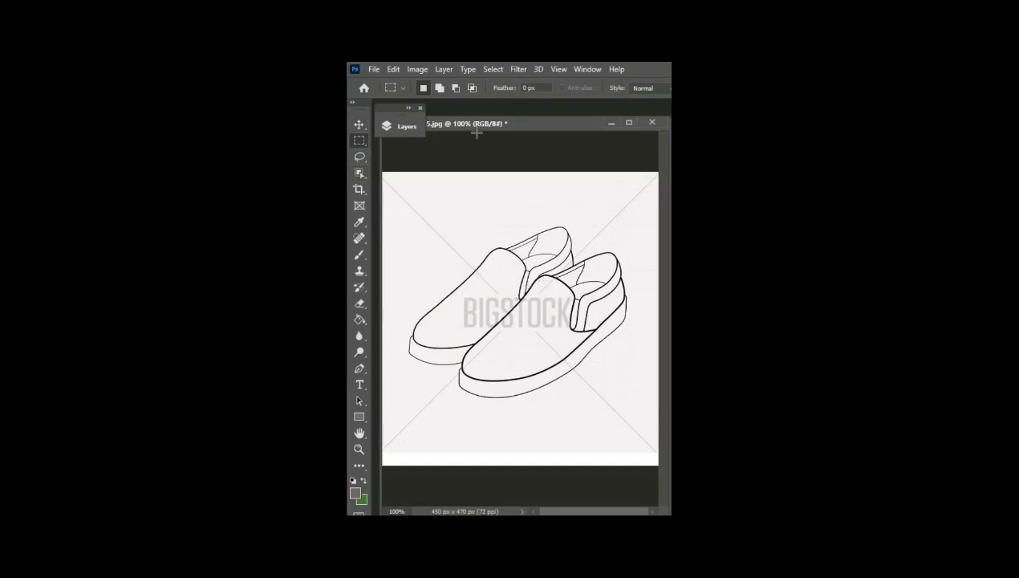
Step: Clean up the shoe drawing's gray background and watermark with Levels by lowering the white input level
{"action": "left_click", "coordinate": [419, 69]}
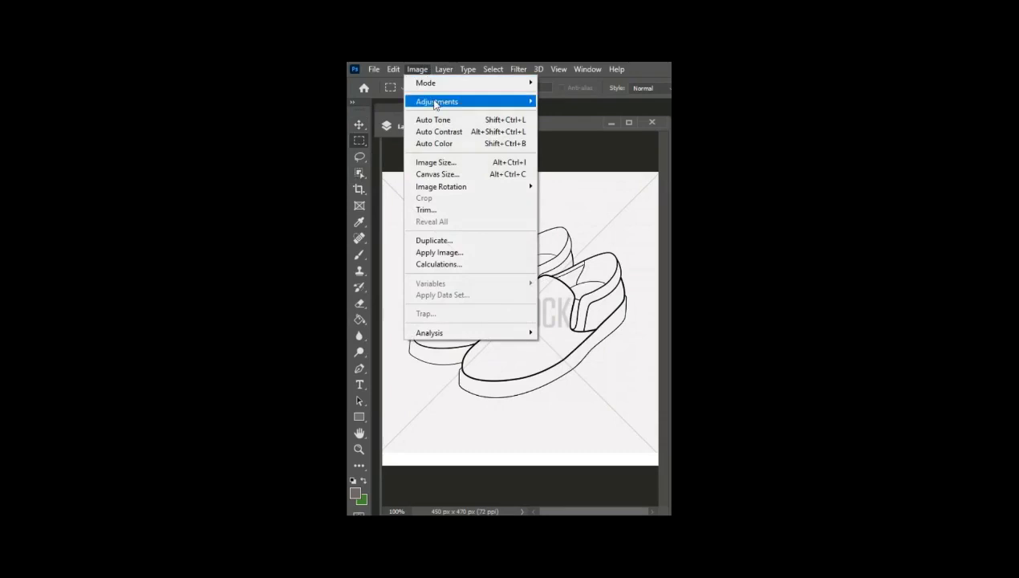
{"action": "mouse_move", "coordinate": [434, 103]}
{"action": "left_click", "coordinate": [560, 113]}
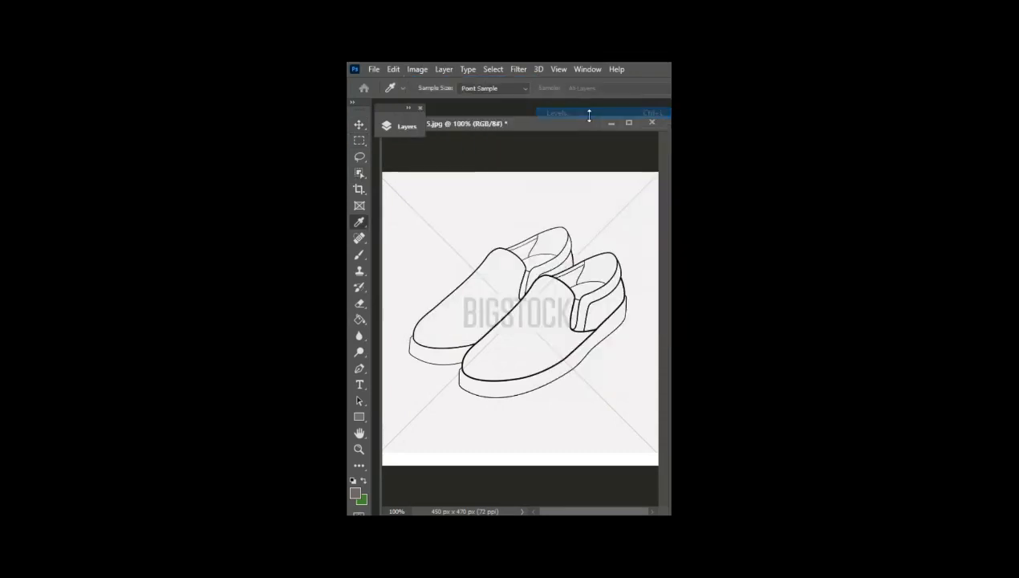
{"action": "left_click_drag", "start_coordinate": [827, 149], "coordinate": [557, 154]}
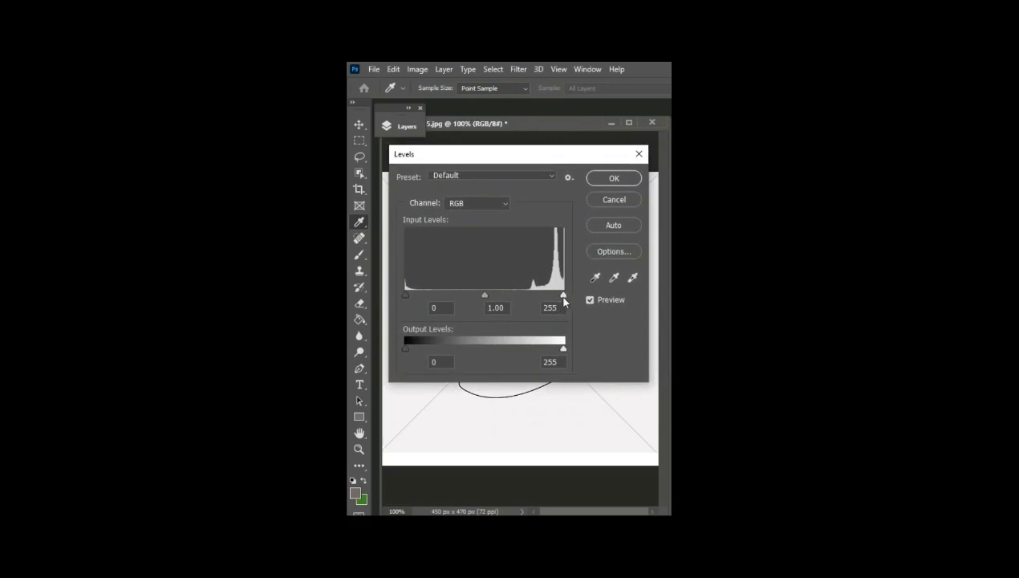
{"action": "left_click_drag", "start_coordinate": [564, 297], "coordinate": [517, 298]}
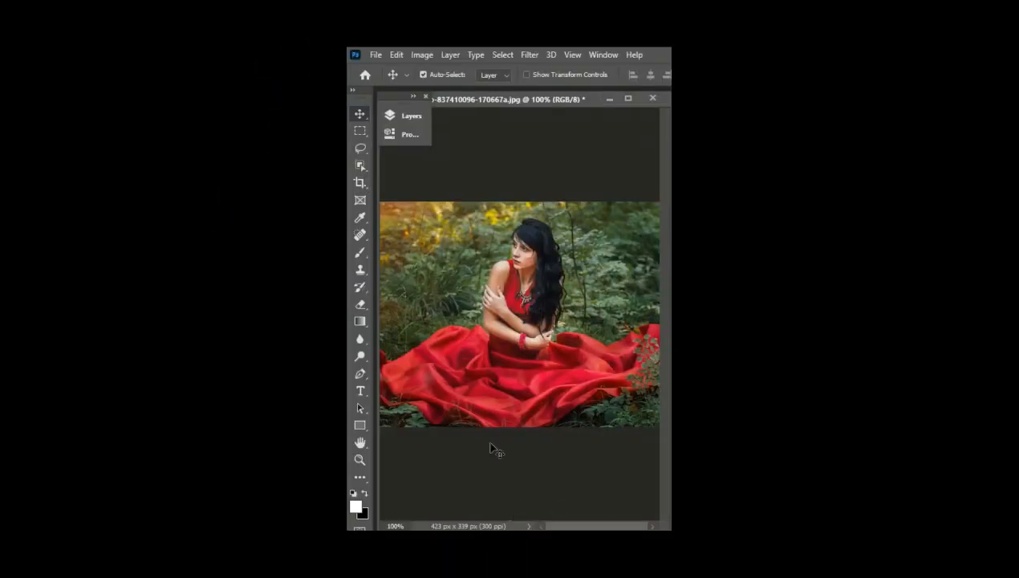
Step: Add a Hue/Saturation adjustment layer to the forest portrait and target the Reds by sampling the red dress
{"action": "left_click", "coordinate": [410, 116]}
{"action": "left_click", "coordinate": [513, 286]}
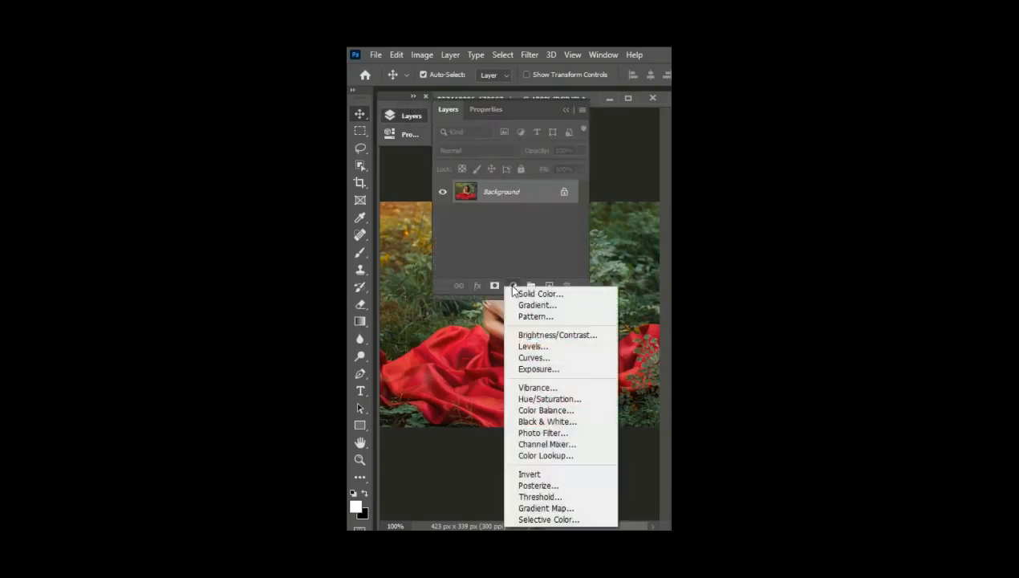
{"action": "left_click", "coordinate": [553, 398]}
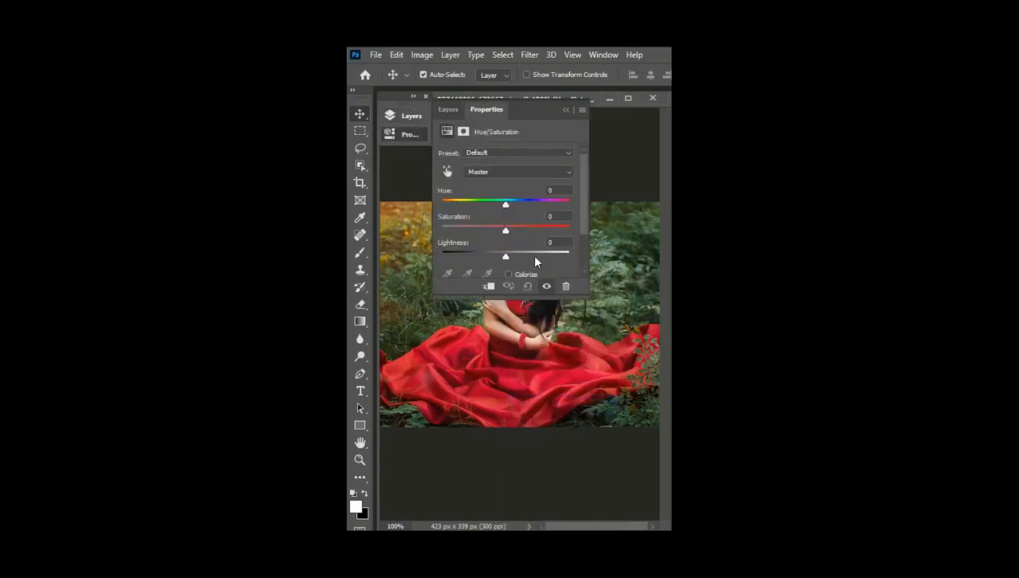
{"action": "left_click", "coordinate": [447, 171]}
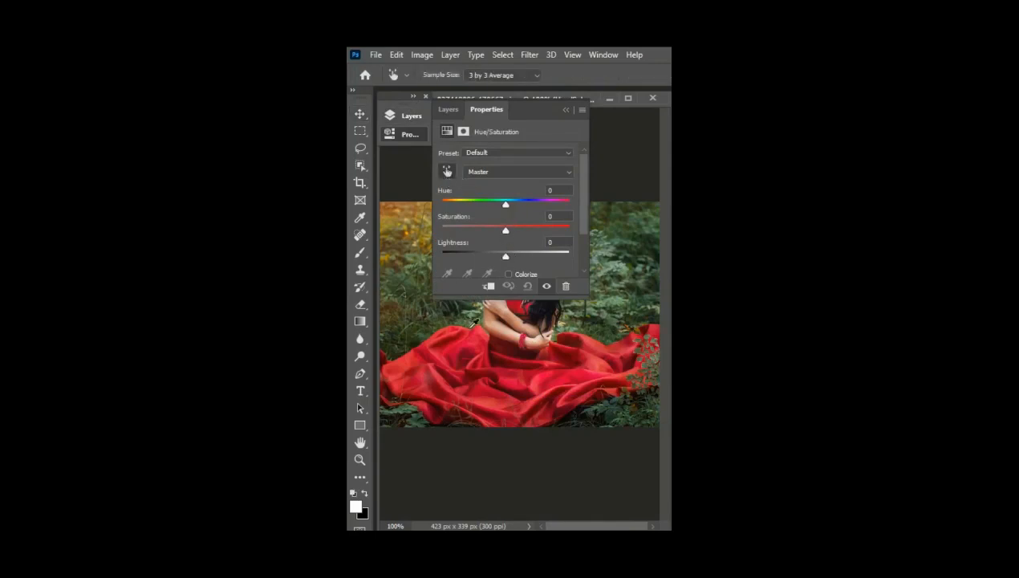
{"action": "left_click", "coordinate": [511, 380]}
{"action": "left_click_drag", "start_coordinate": [517, 301], "coordinate": [517, 343]}
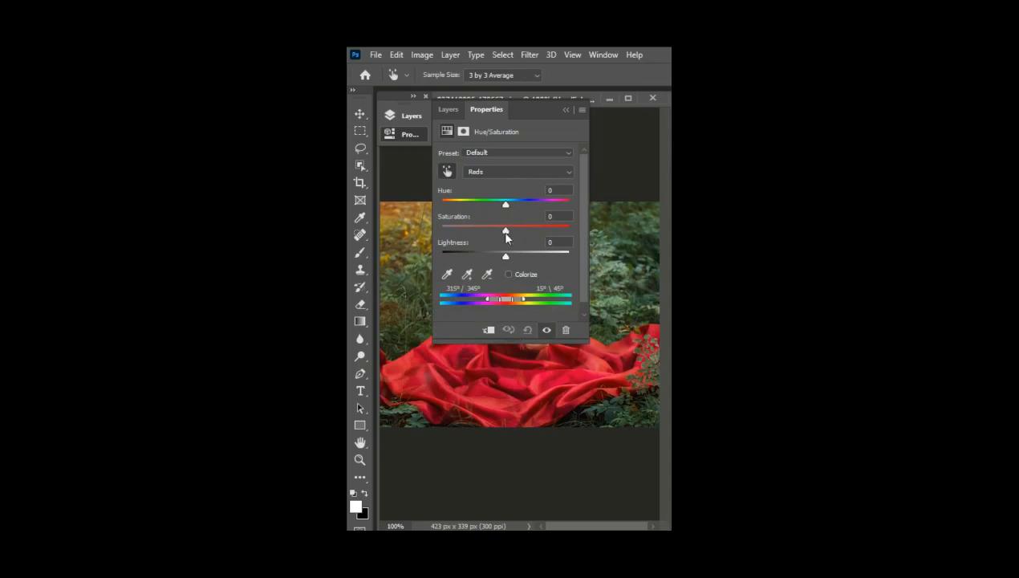
Step: Reduce the Reds' saturation to the minimum and extend the affected color range through the yellows
{"action": "left_click_drag", "start_coordinate": [506, 232], "coordinate": [437, 233]}
{"action": "left_click_drag", "start_coordinate": [523, 109], "coordinate": [650, 64]}
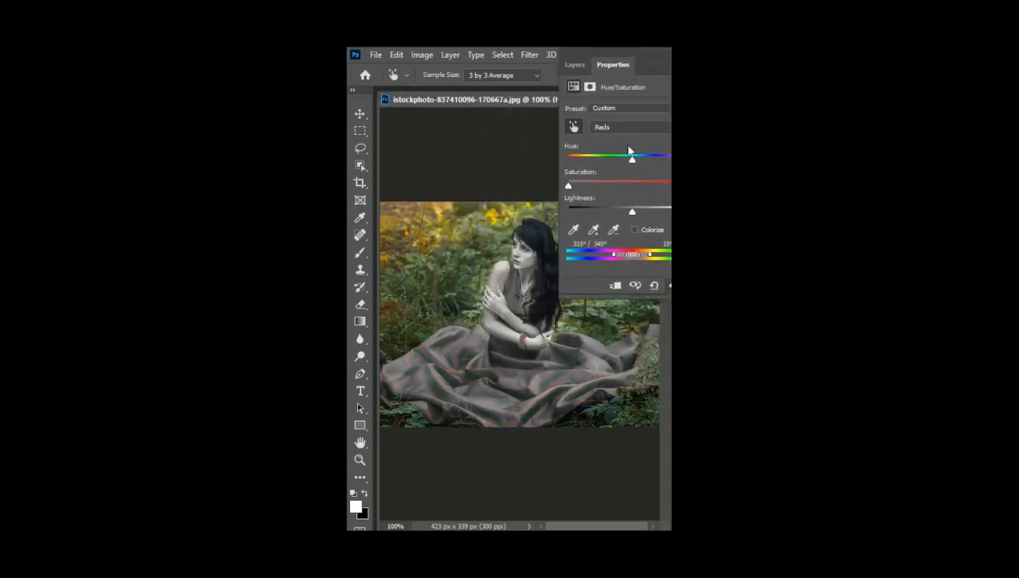
{"action": "left_click_drag", "start_coordinate": [646, 255], "coordinate": [663, 255]}
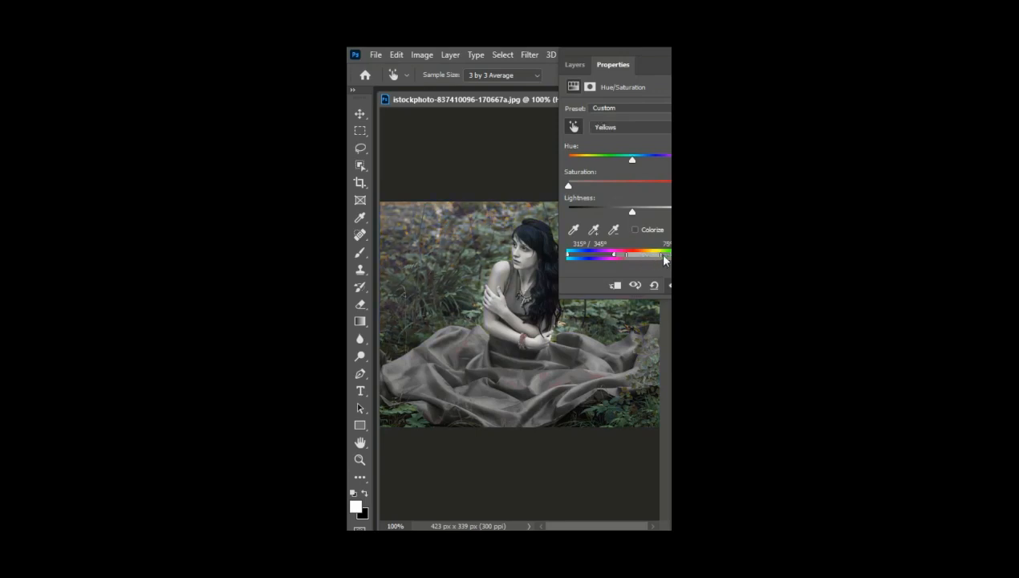
Step: Shift the lower limits of the desaturated color range past red so that only the dress keeps its color
{"action": "left_click_drag", "start_coordinate": [628, 259], "coordinate": [633, 260]}
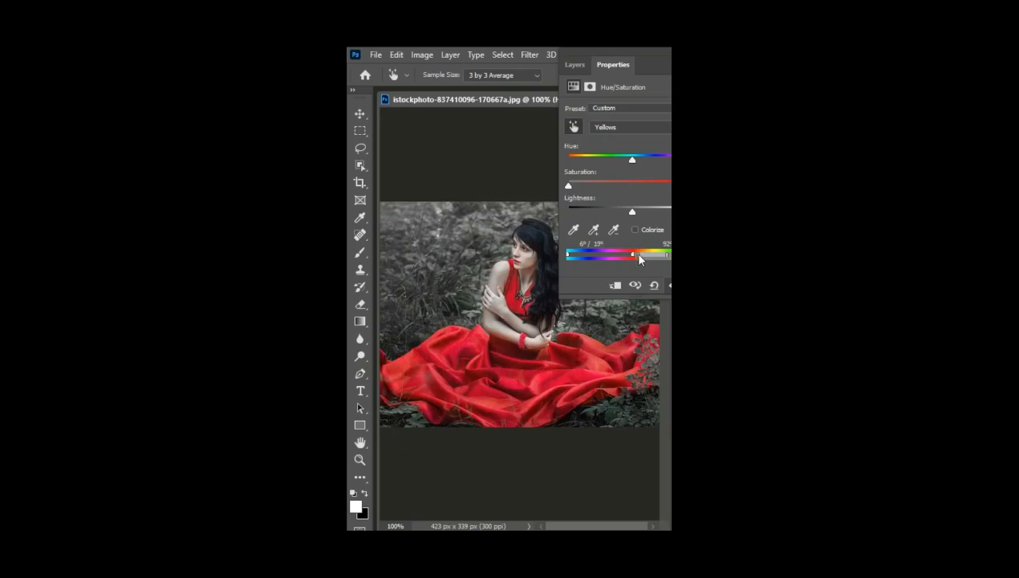
{"action": "left_click_drag", "start_coordinate": [638, 260], "coordinate": [634, 261]}
{"action": "left_click_drag", "start_coordinate": [632, 259], "coordinate": [634, 260]}
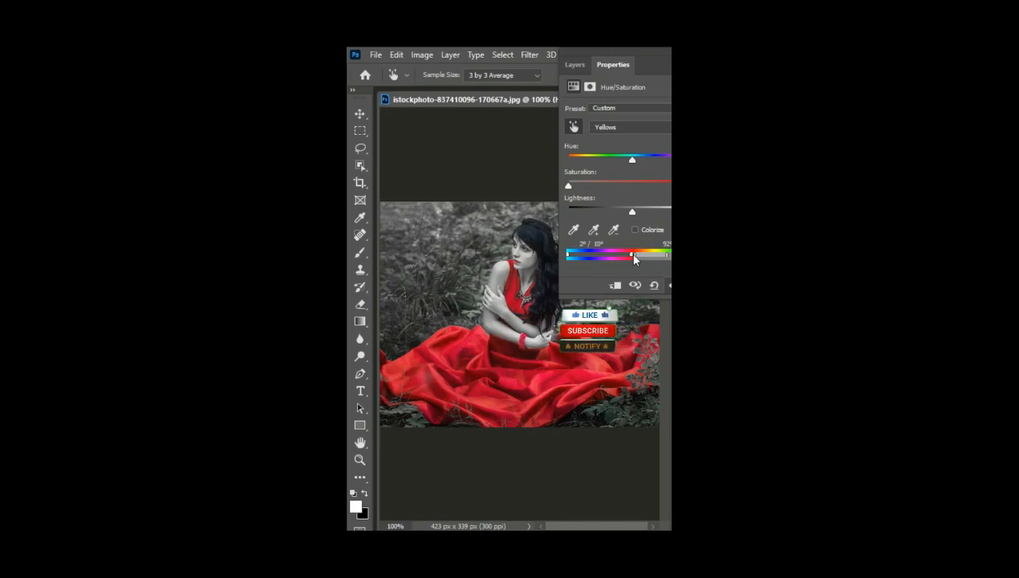
{"action": "left_click", "coordinate": [666, 54]}
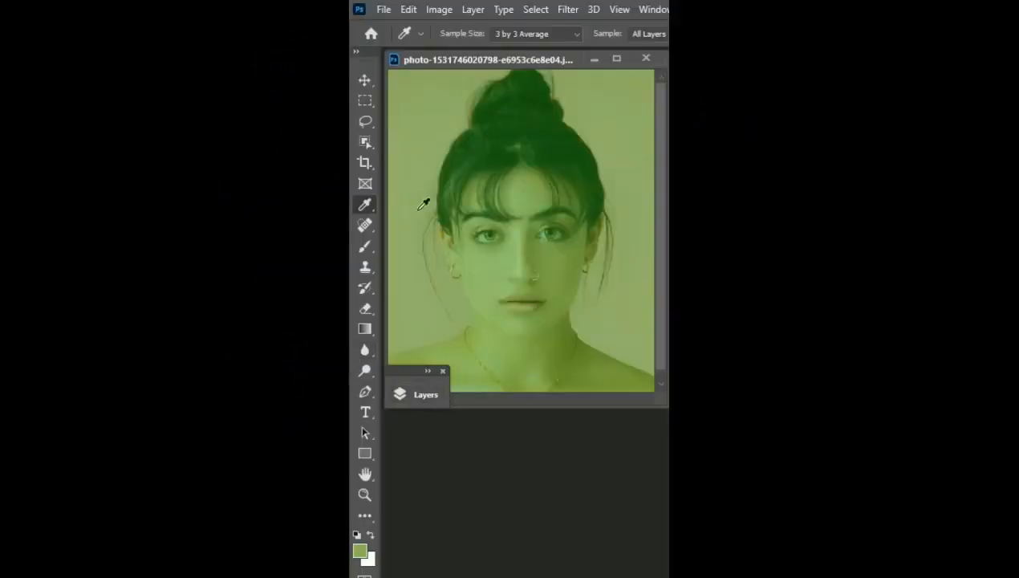
Step: Add a Curves adjustment layer above the green-tinted portrait and bring its properties into view
{"action": "left_click", "coordinate": [426, 371]}
{"action": "left_click", "coordinate": [480, 552]}
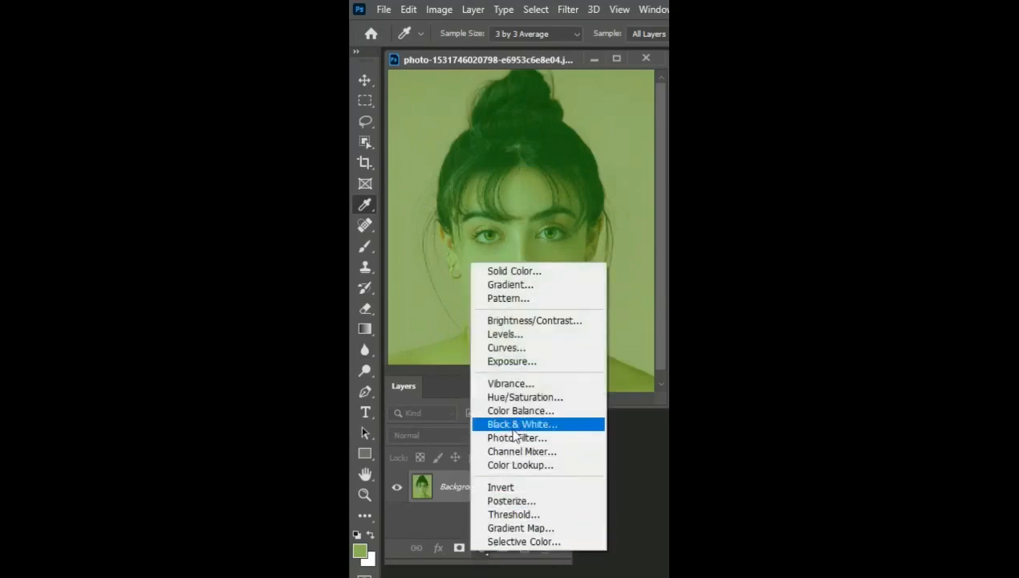
{"action": "left_click", "coordinate": [514, 348]}
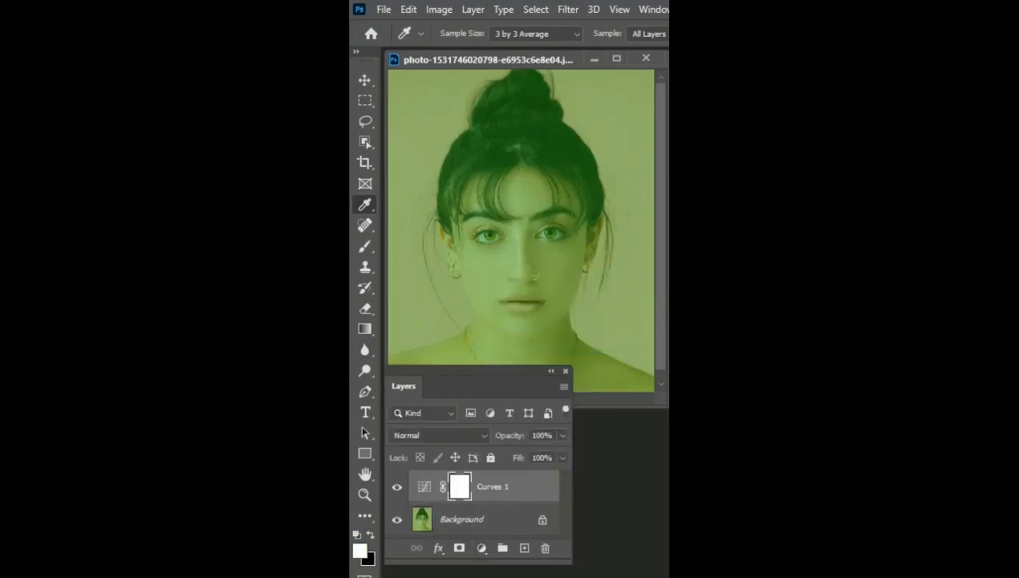
{"action": "left_click_drag", "start_coordinate": [596, 330], "coordinate": [495, 245]}
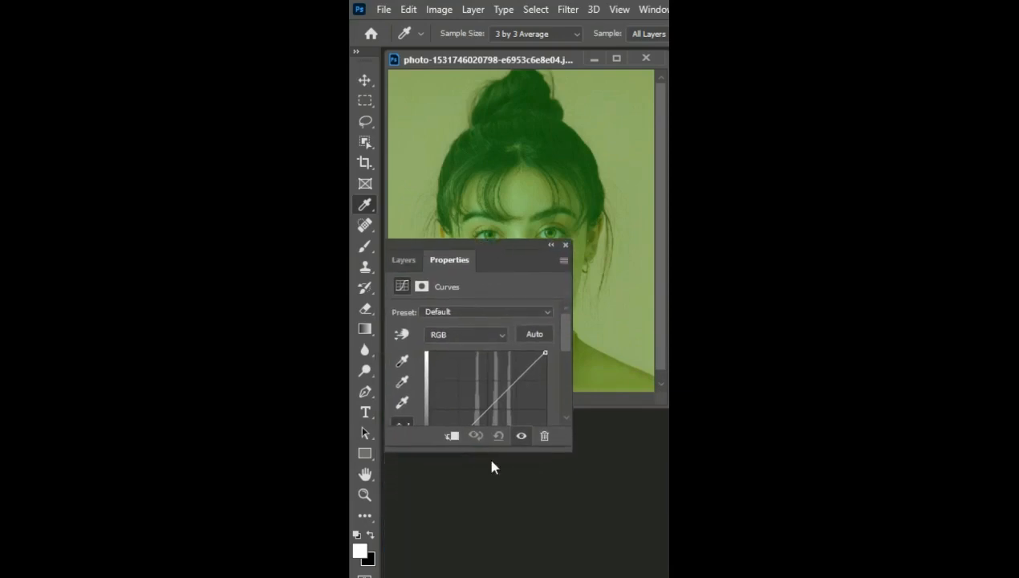
Step: Neutralize the green tint by sampling the white of the eye with the Curves gray-point eyedropper at 3 by 3 Average
{"action": "left_click_drag", "start_coordinate": [546, 452], "coordinate": [536, 482]}
{"action": "left_click", "coordinate": [403, 381]}
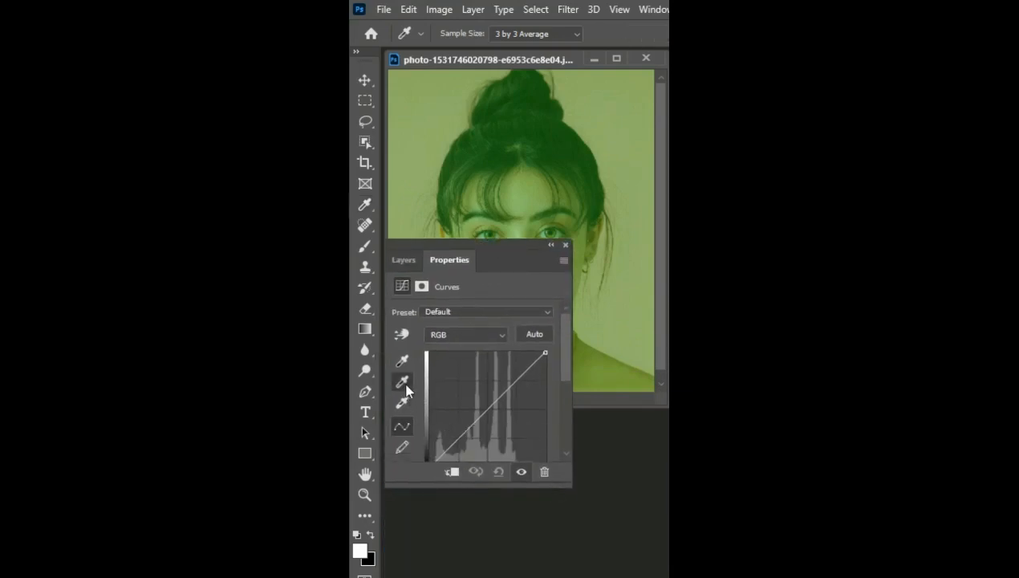
{"action": "left_click", "coordinate": [538, 35]}
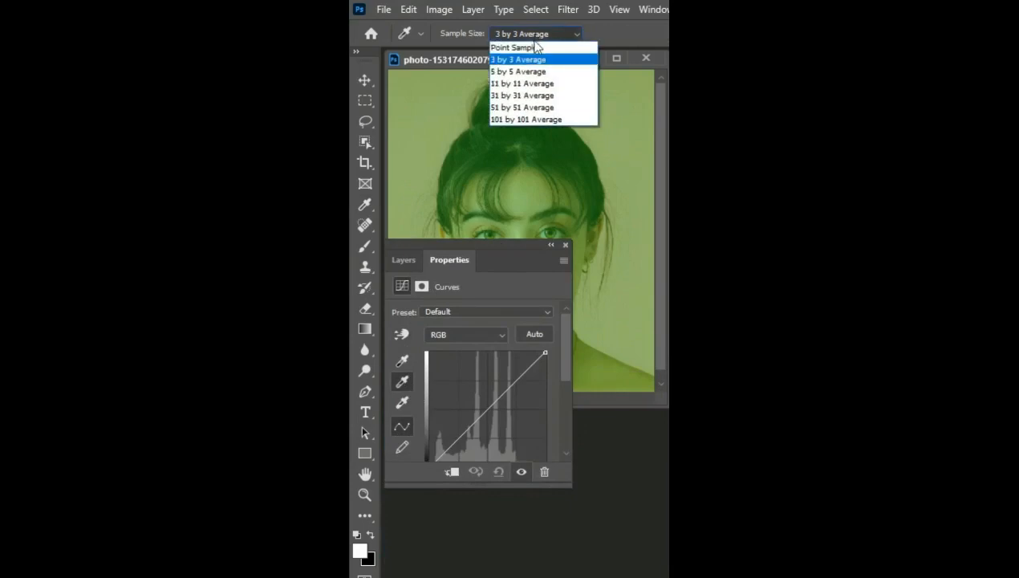
{"action": "left_click", "coordinate": [531, 60]}
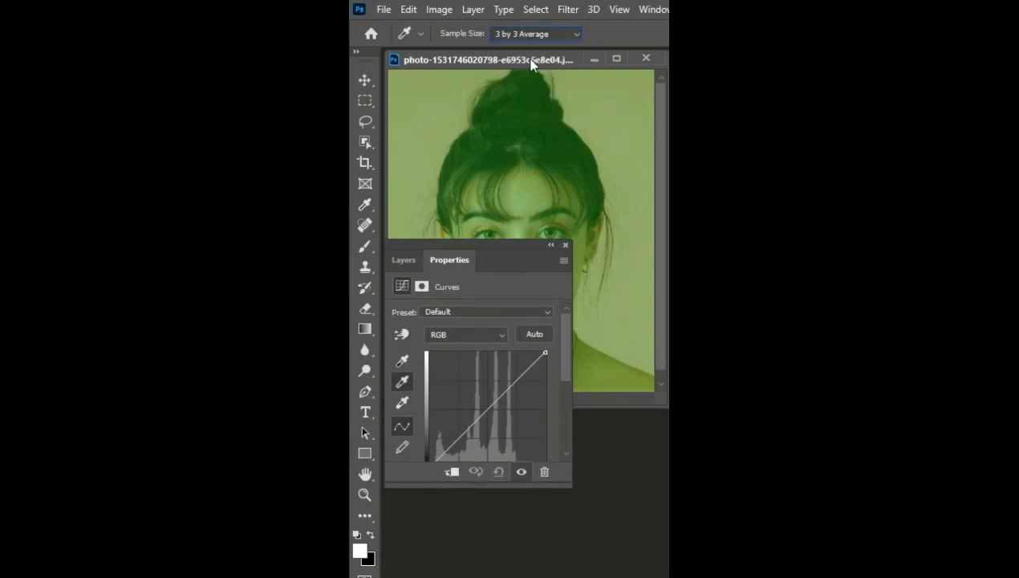
{"action": "left_click", "coordinate": [550, 245]}
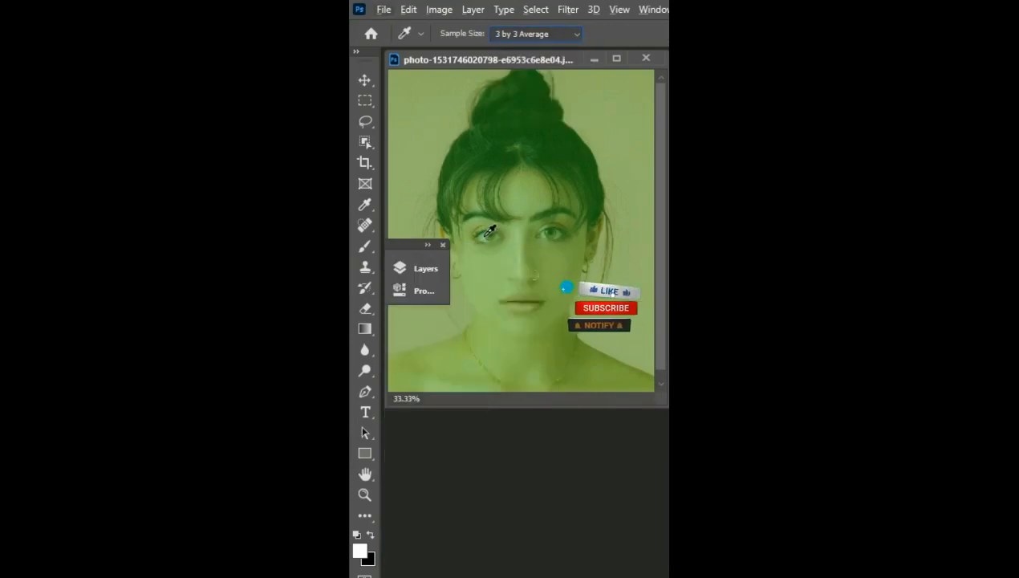
{"action": "left_click", "coordinate": [487, 233]}
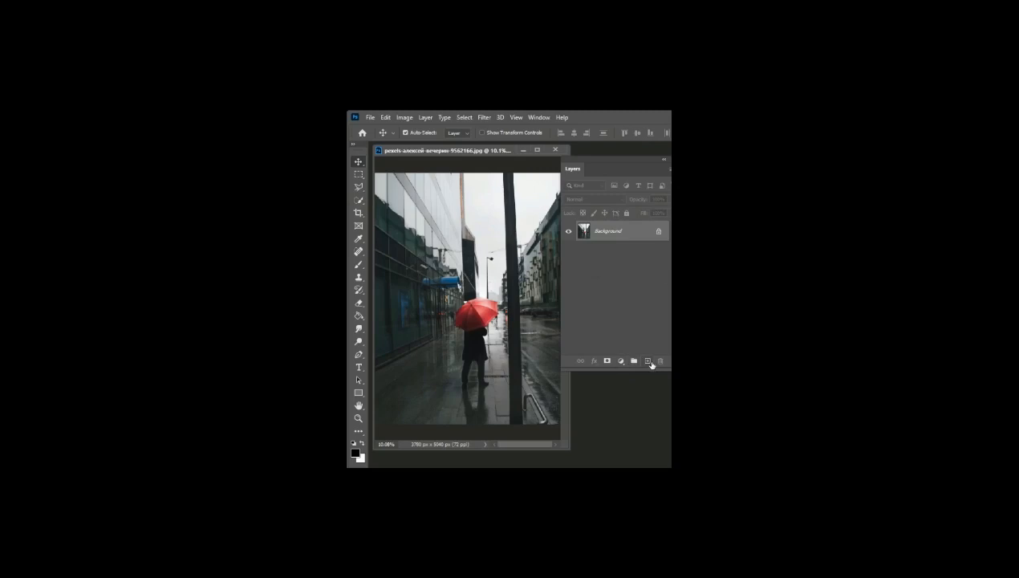
Step: Add an empty layer above the red umbrella street photo and set its blend mode to Screen
{"action": "left_click", "coordinate": [648, 361]}
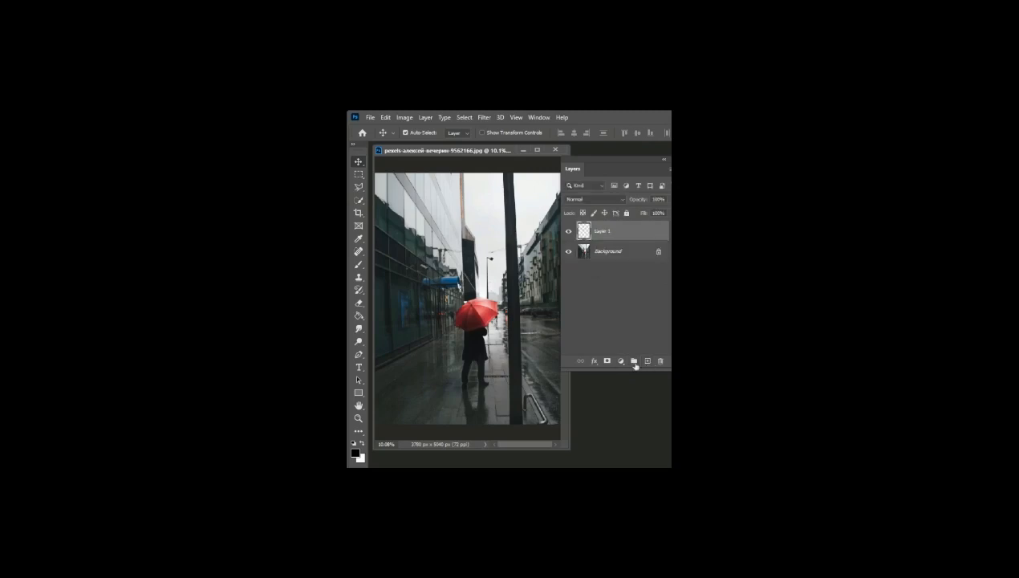
{"action": "left_click", "coordinate": [618, 198]}
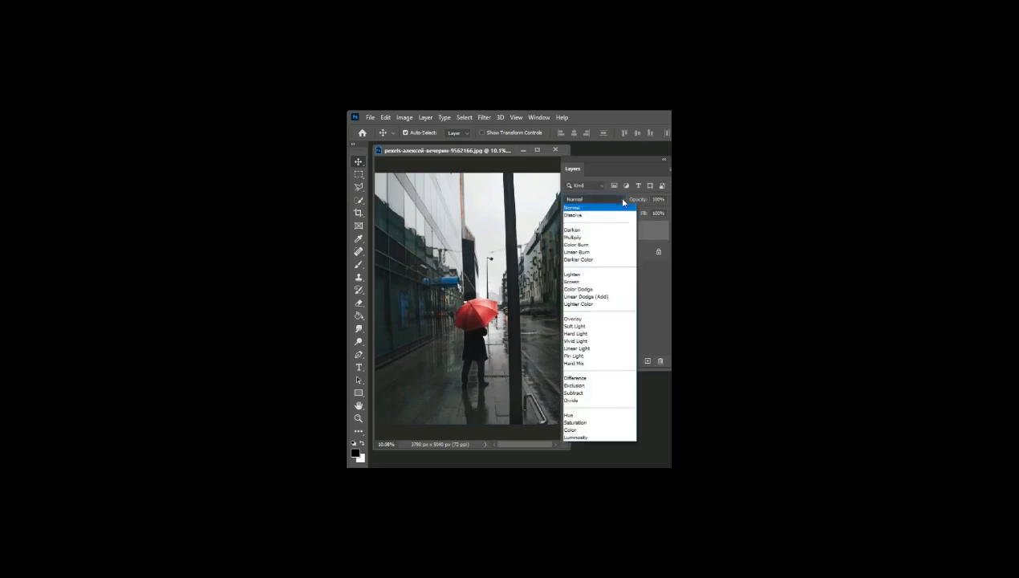
{"action": "left_click", "coordinate": [572, 281]}
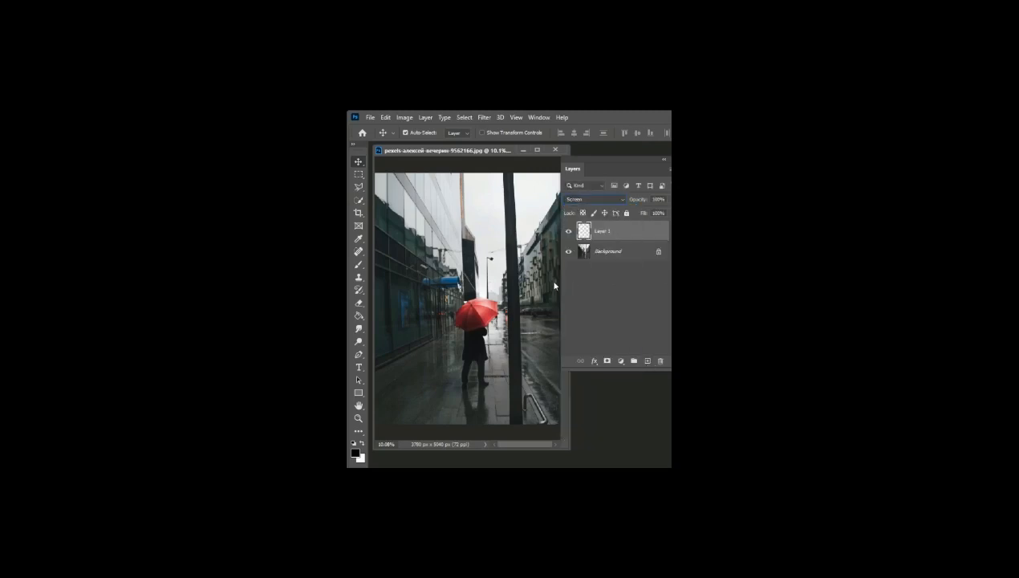
Step: Render Fibers on the new layer with variance 16 and strength 31
{"action": "left_click", "coordinate": [484, 118]}
{"action": "mouse_move", "coordinate": [513, 275]}
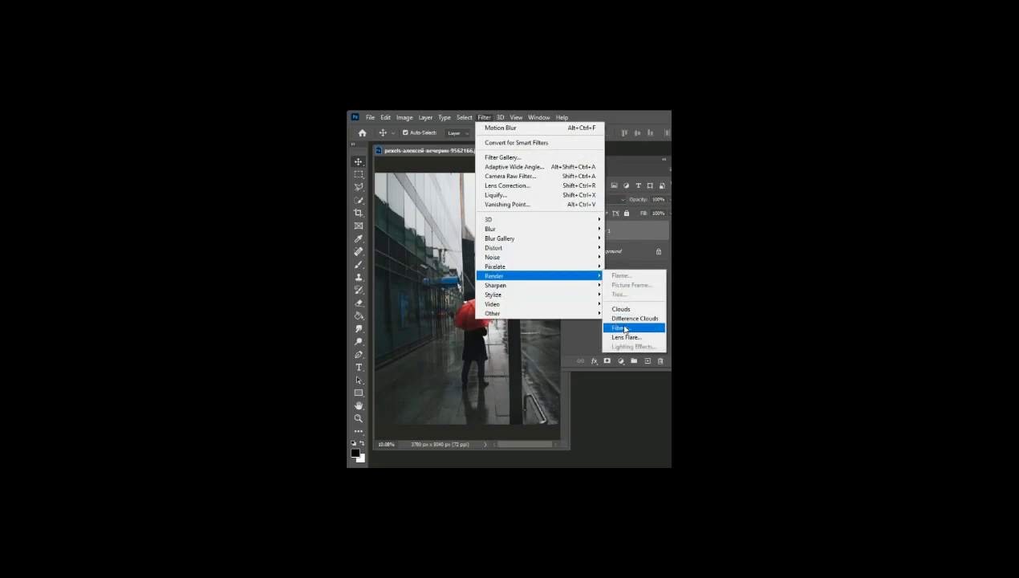
{"action": "left_click", "coordinate": [624, 329]}
{"action": "left_click_drag", "start_coordinate": [619, 271], "coordinate": [564, 172]}
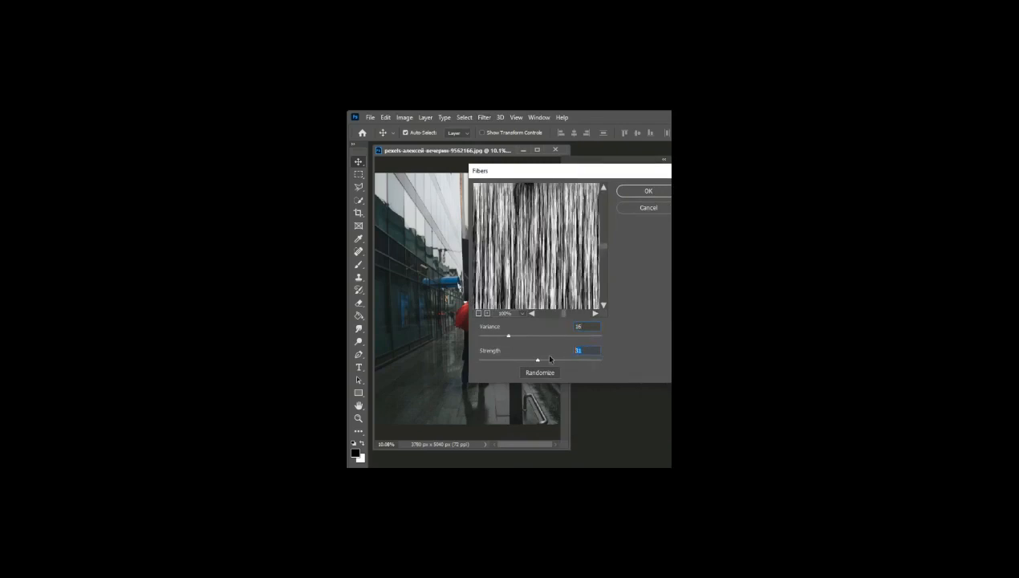
{"action": "left_click", "coordinate": [640, 193]}
Step: Adjust the fibers layer's Levels, raising the shadow input to 208, to thin the texture into rain streaks
{"action": "key", "text": "ctrl+l"}
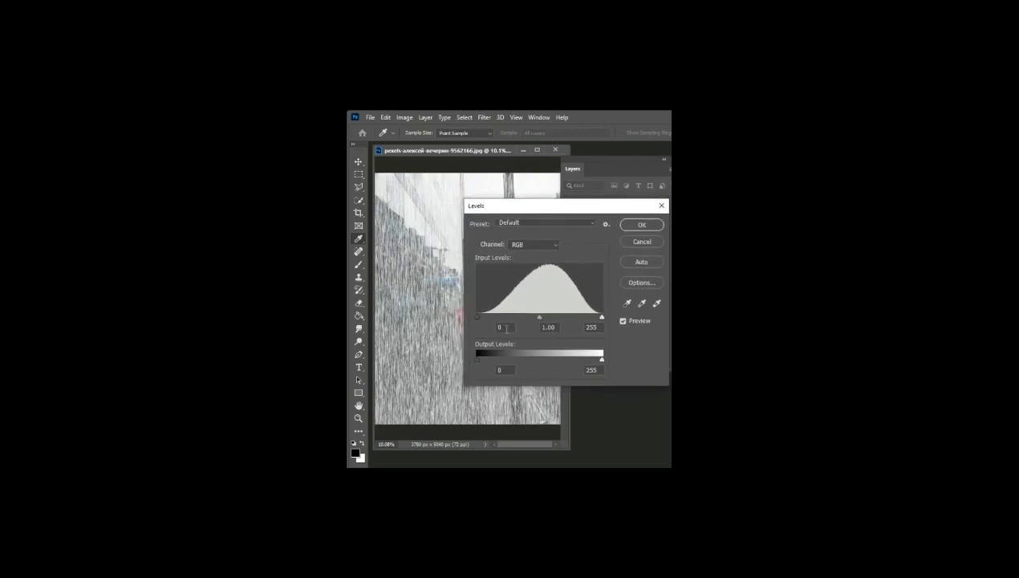
{"action": "type", "text": "208"}
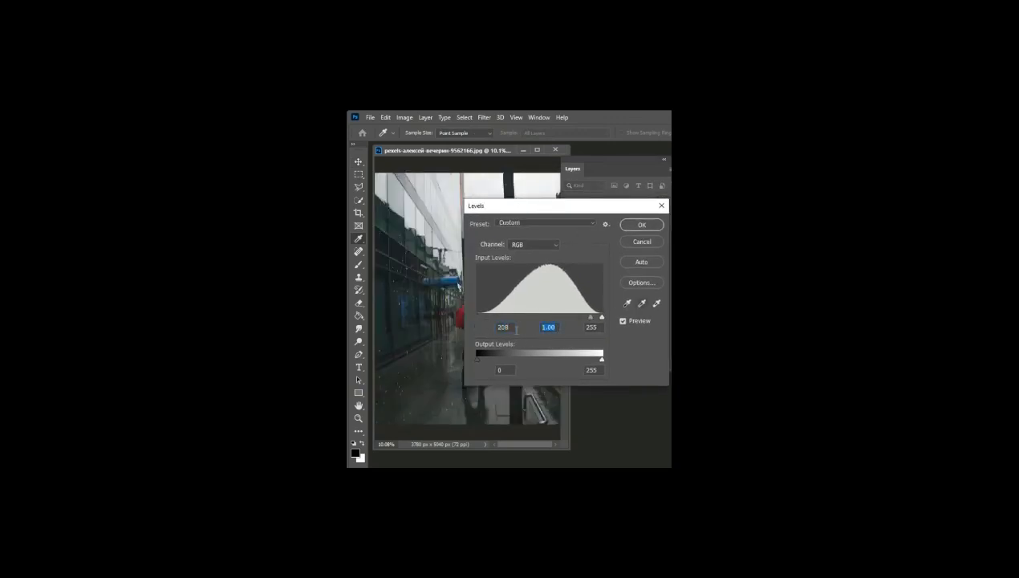
{"action": "type", "text": "2"}
{"action": "type", "text": "201"}
{"action": "left_click", "coordinate": [640, 225]}
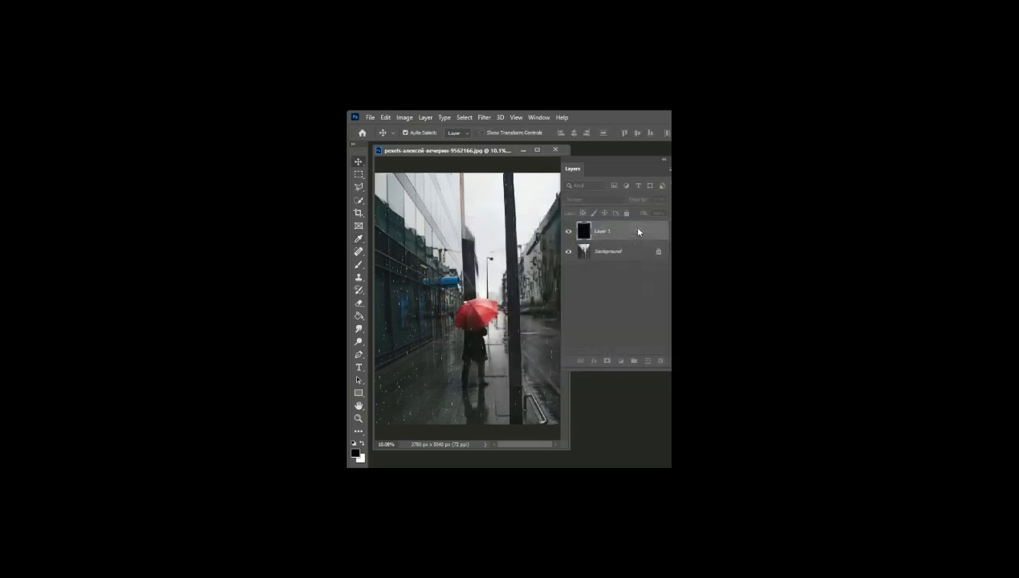
Step: Apply Motion Blur at a 90° angle to the rain layer and reduce the layer's opacity
{"action": "key", "text": "v"}
{"action": "left_click", "coordinate": [484, 118]}
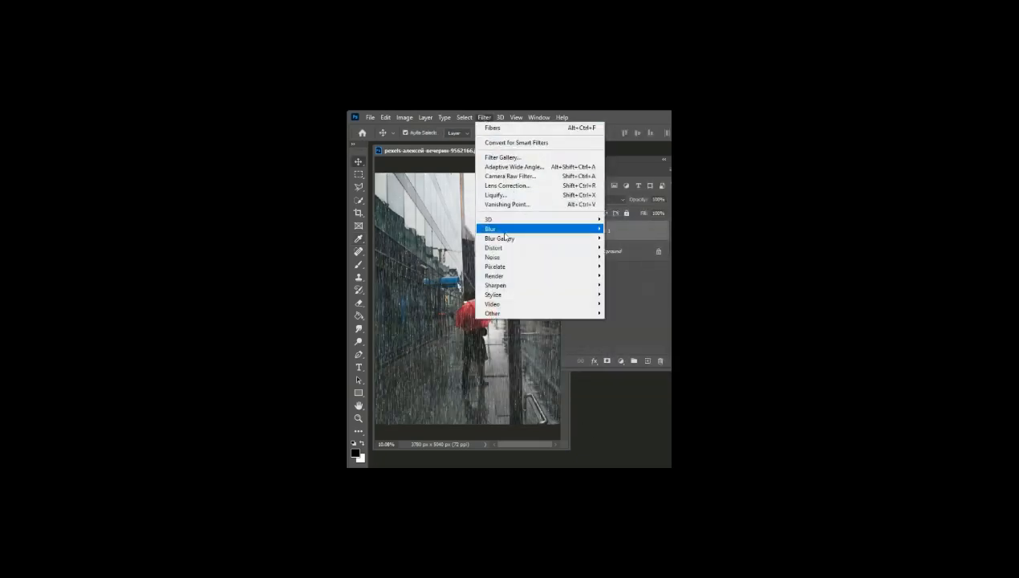
{"action": "mouse_move", "coordinate": [562, 229]}
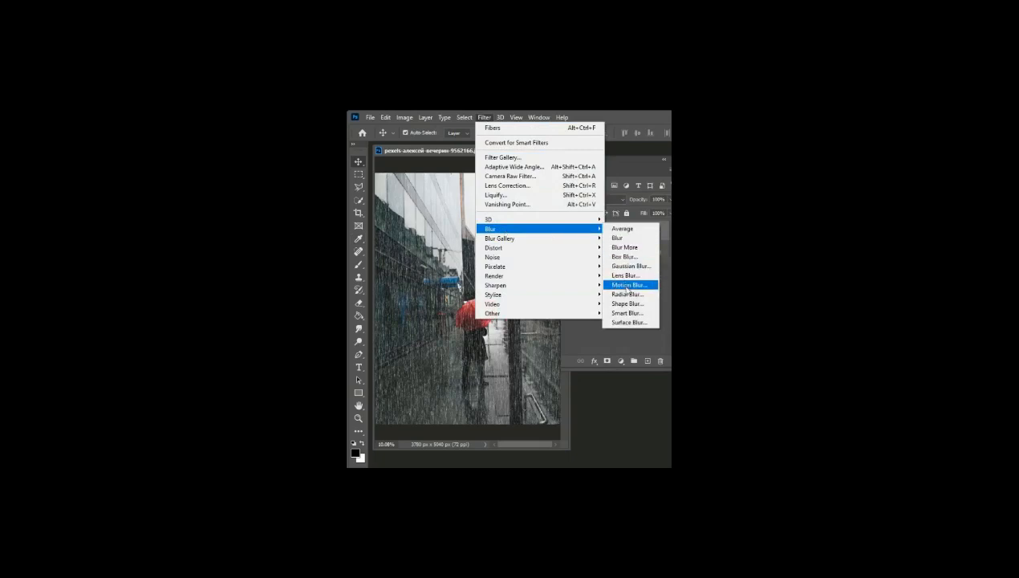
{"action": "left_click", "coordinate": [625, 266]}
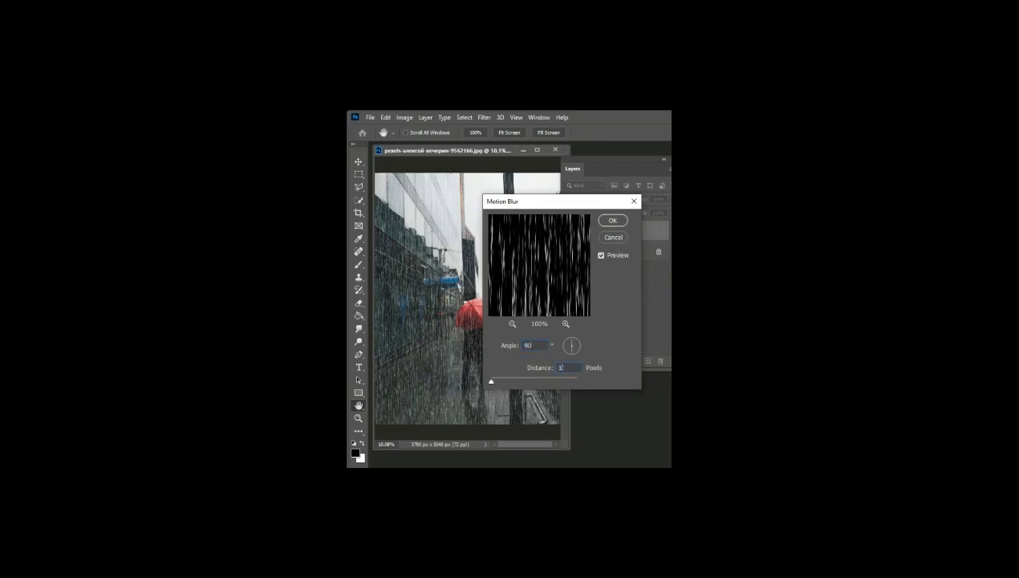
{"action": "left_click", "coordinate": [613, 221]}
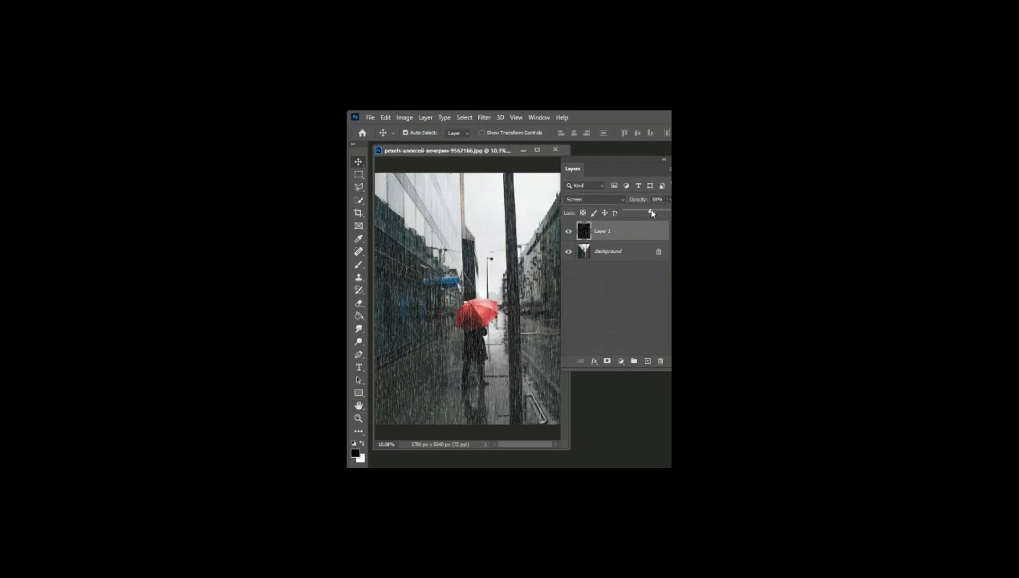
{"action": "left_click_drag", "start_coordinate": [651, 212], "coordinate": [661, 213]}
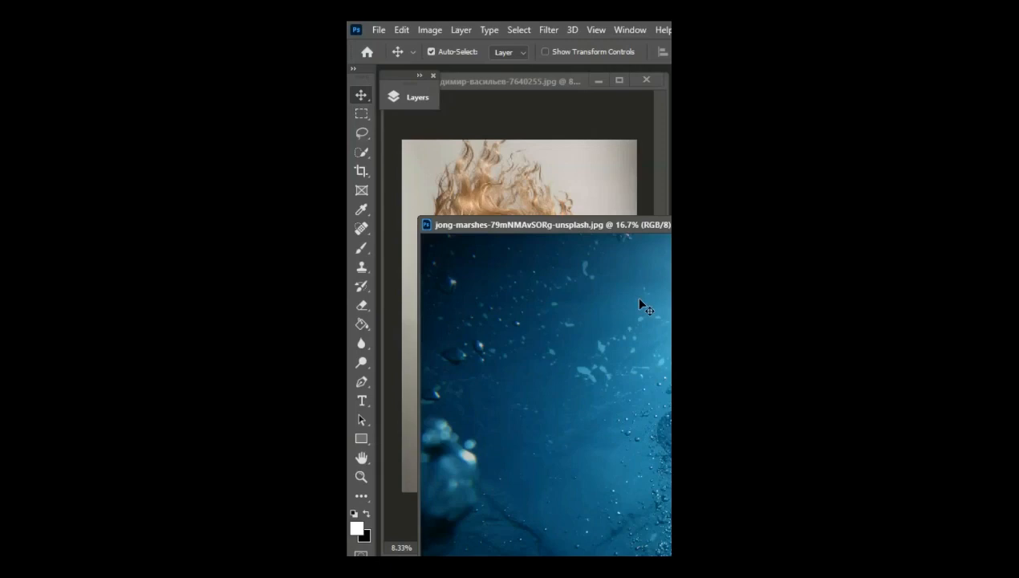
Step: Bring the underwater photo into the portrait document as a layer and align it with the canvas's left edge
{"action": "left_click", "coordinate": [560, 163]}
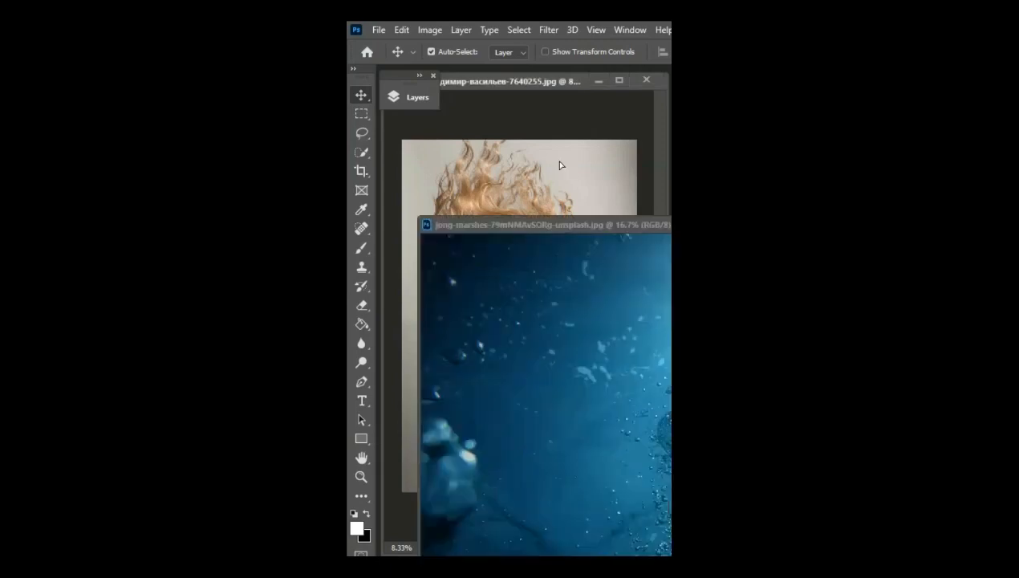
{"action": "left_click_drag", "start_coordinate": [562, 260], "coordinate": [521, 160]}
{"action": "left_click", "coordinate": [402, 218]}
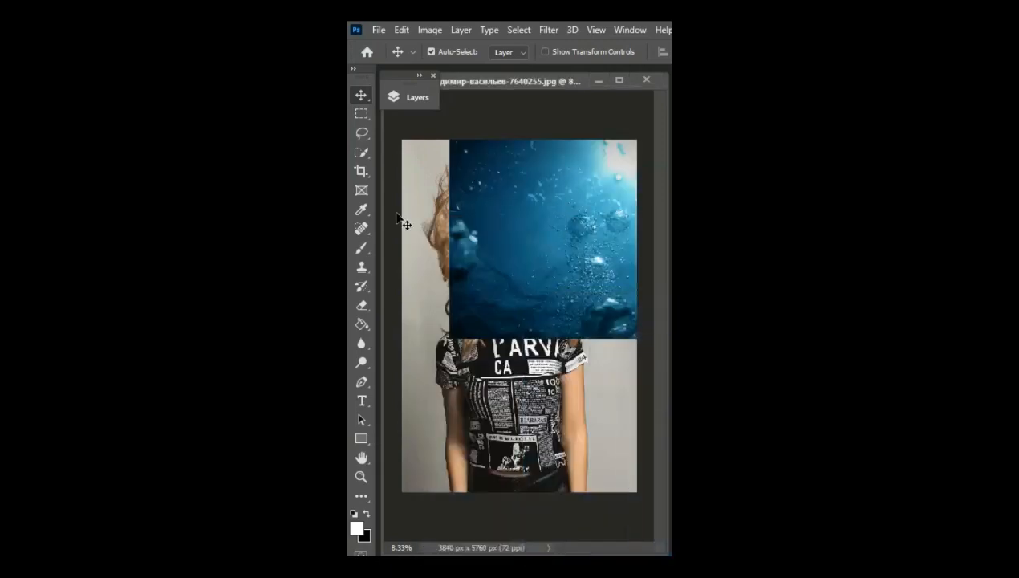
{"action": "left_click_drag", "start_coordinate": [521, 240], "coordinate": [466, 401]}
Step: Scale the underwater layer to about 170% so it covers the portrait, and shift it slightly to the right
{"action": "key", "text": "ctrl+t"}
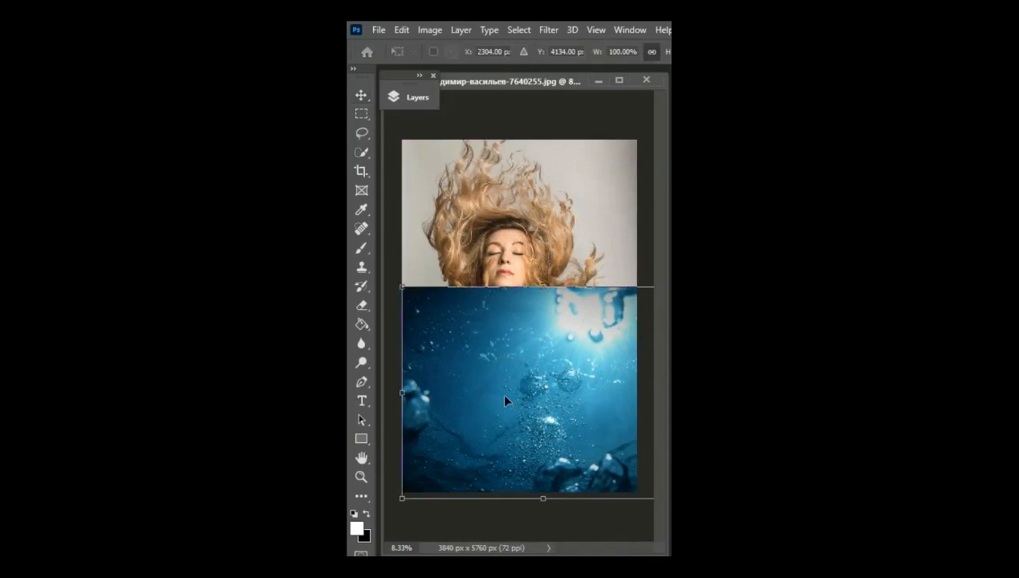
{"action": "left_click_drag", "start_coordinate": [528, 280], "coordinate": [566, 132]}
{"action": "key", "text": "Return"}
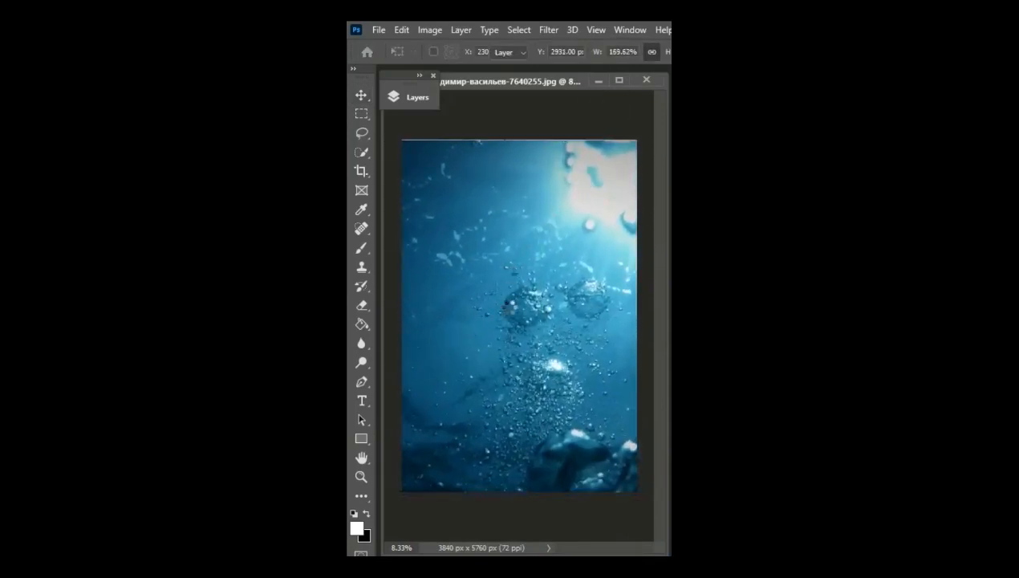
{"action": "left_click_drag", "start_coordinate": [512, 309], "coordinate": [538, 310]}
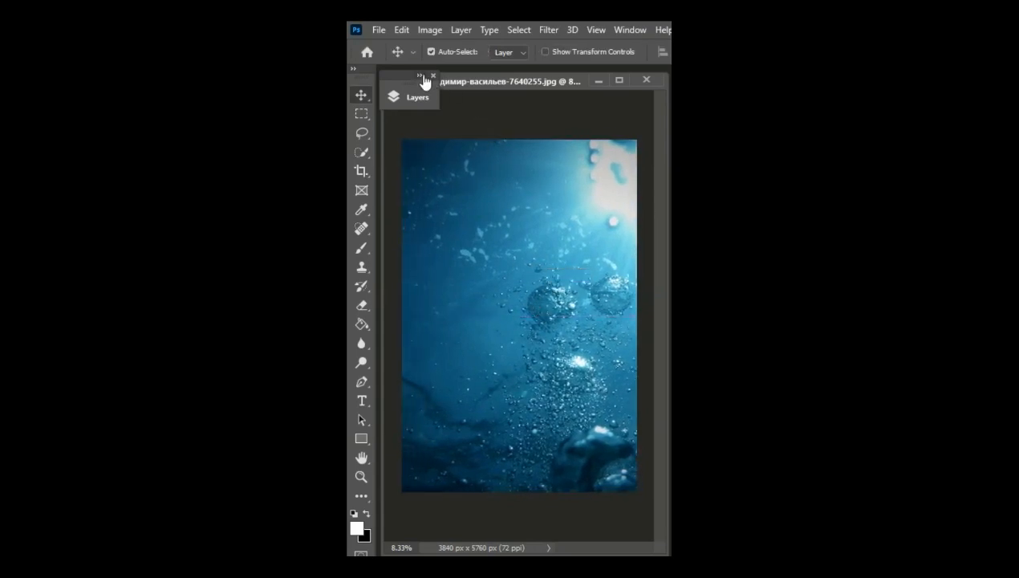
Step: Set the underwater layer's blend mode to Color
{"action": "left_click", "coordinate": [419, 88]}
{"action": "left_click", "coordinate": [443, 135]}
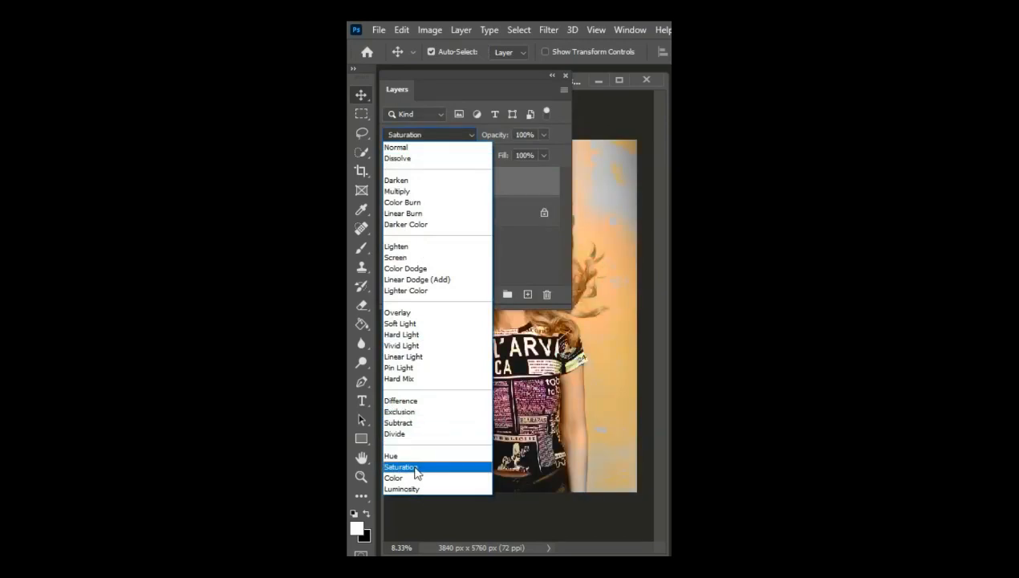
{"action": "left_click", "coordinate": [413, 478]}
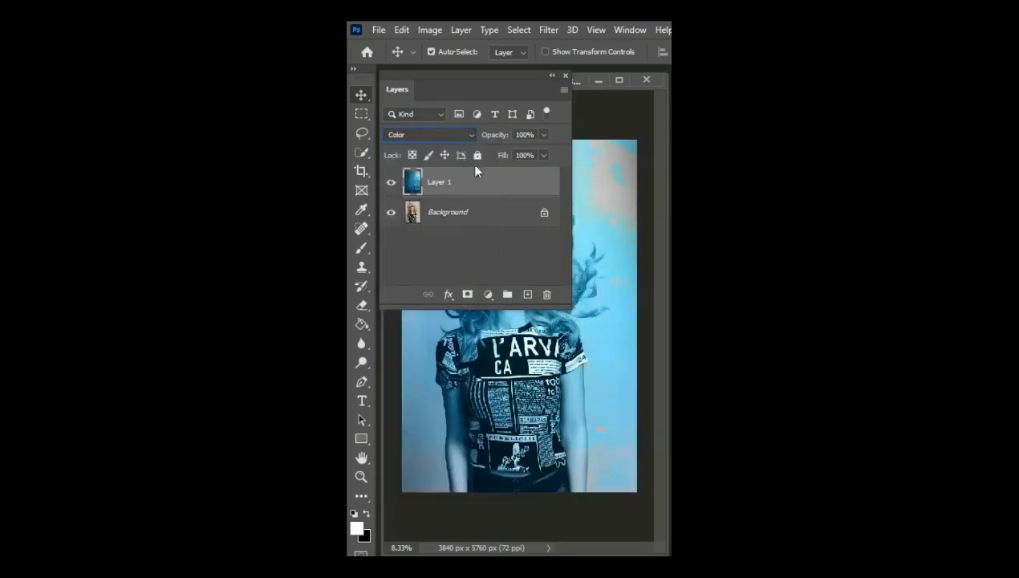
Step: Duplicate the underwater layer and set the copy's blend mode to Hard Light, leaving the composite in clear view
{"action": "left_click", "coordinate": [484, 187]}
{"action": "key", "text": "ctrl+j"}
{"action": "left_click", "coordinate": [444, 134]}
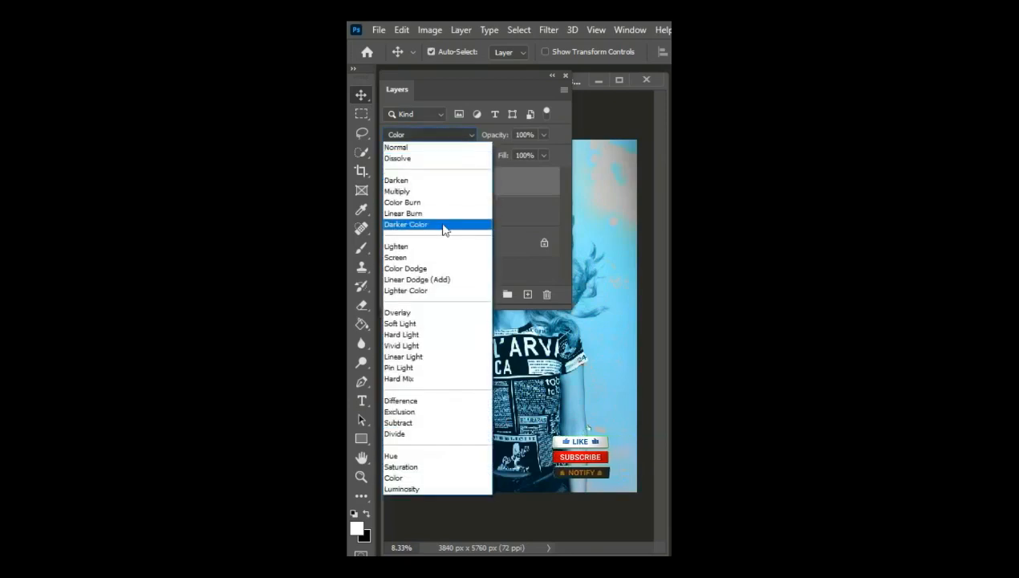
{"action": "left_click", "coordinate": [435, 342]}
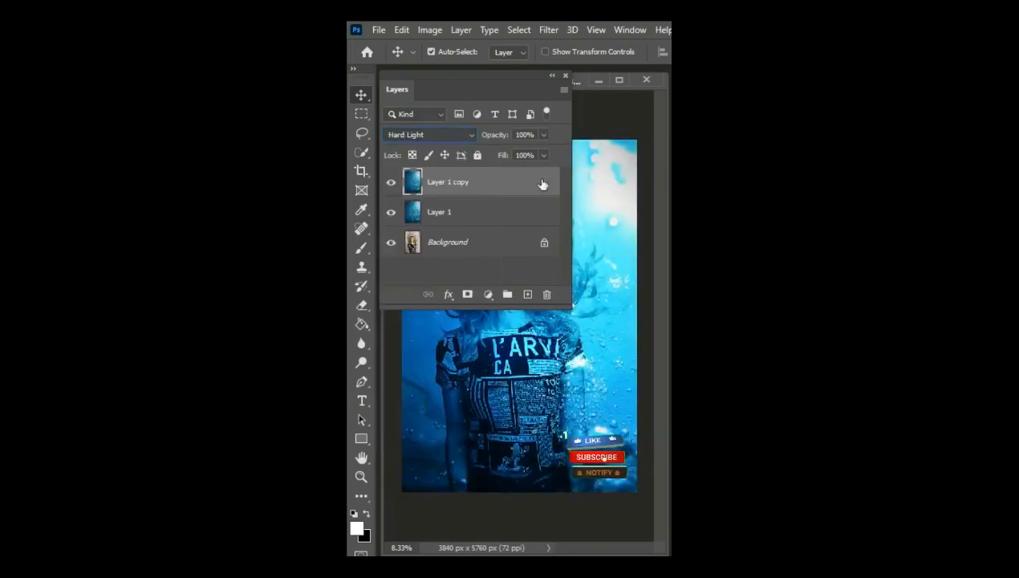
{"action": "left_click", "coordinate": [552, 75]}
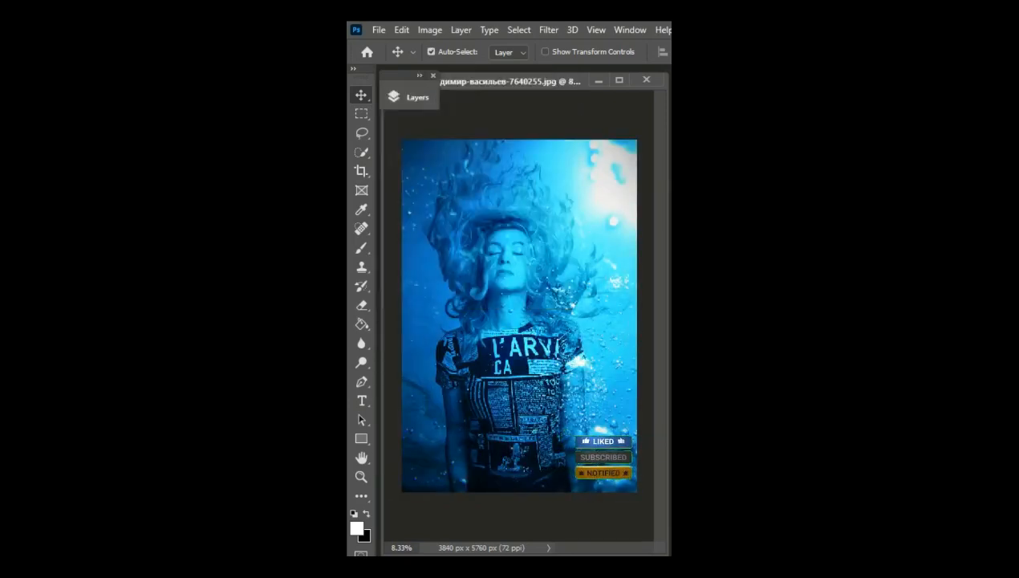